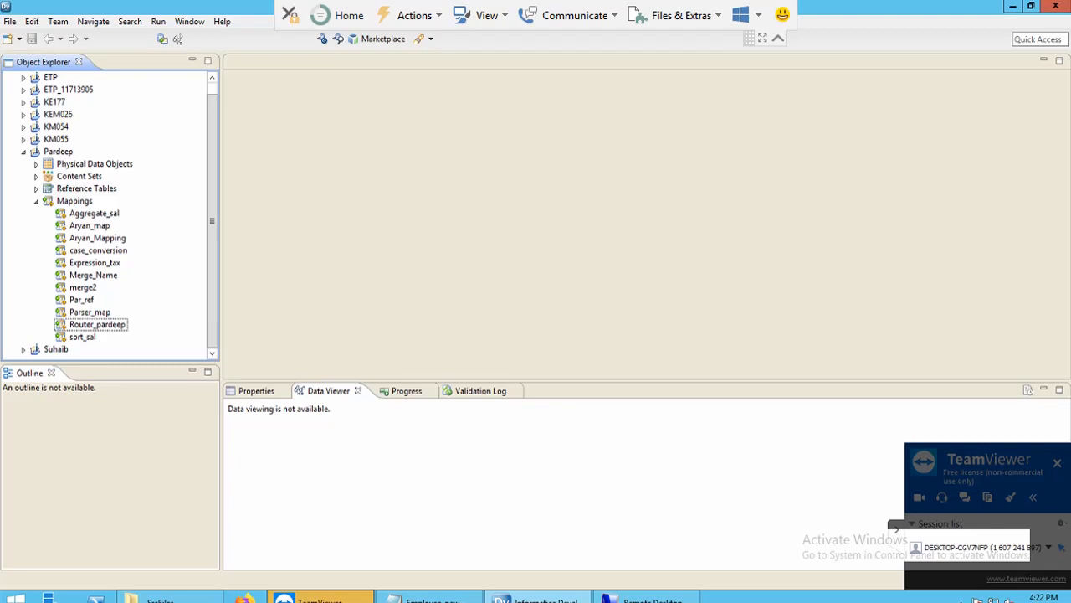
- Open the Employee_new flat file data object and run its data preview to examine the employee records
{"action": "left_click", "coordinate": [35, 165]}
{"action": "left_click", "coordinate": [34, 167]}
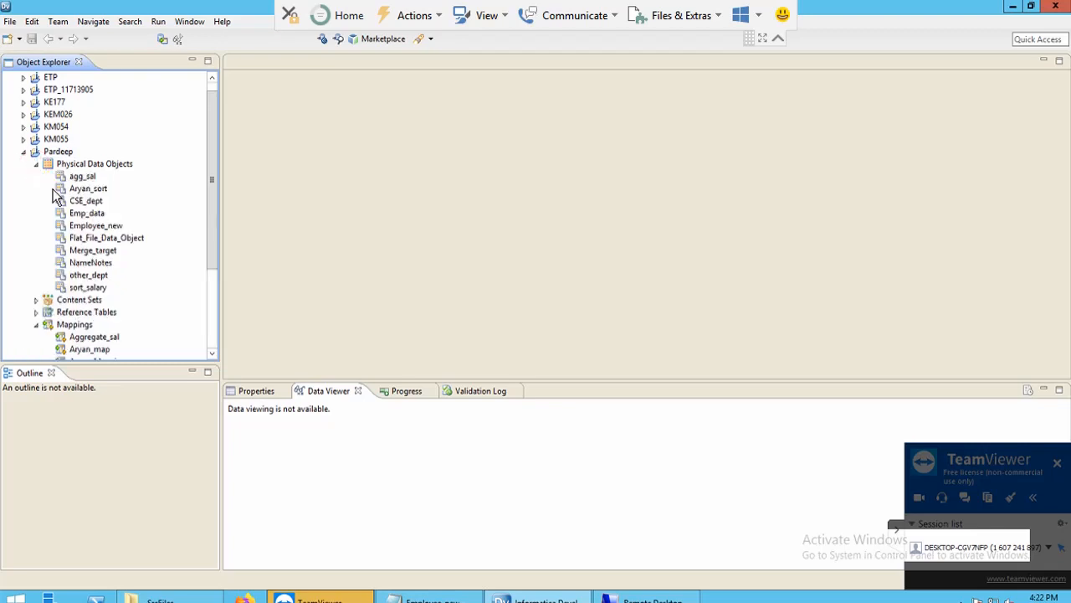
{"action": "left_click", "coordinate": [95, 226]}
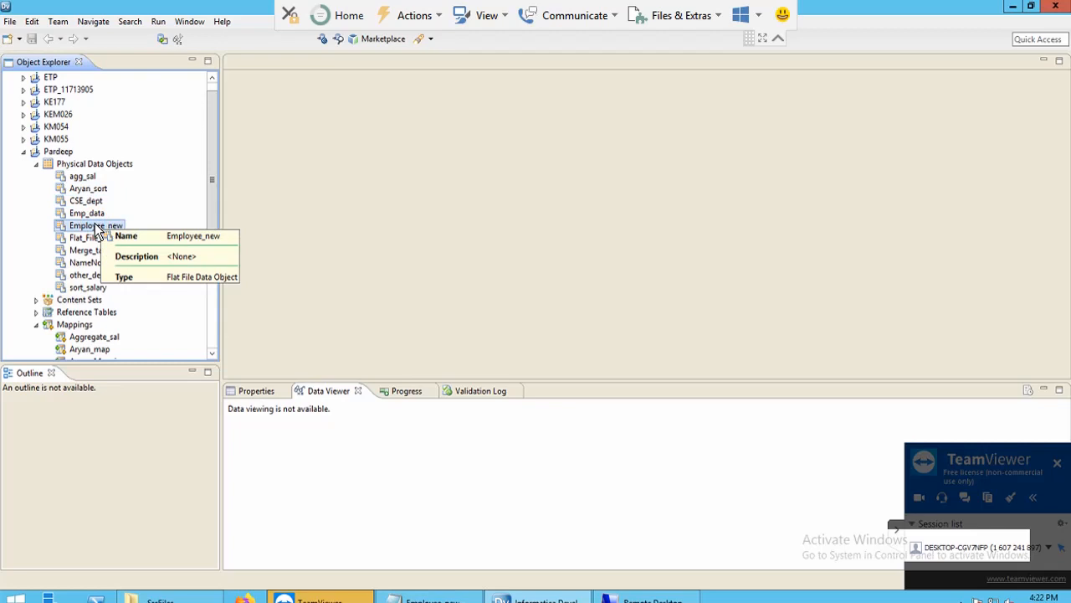
{"action": "double_click", "coordinate": [95, 224]}
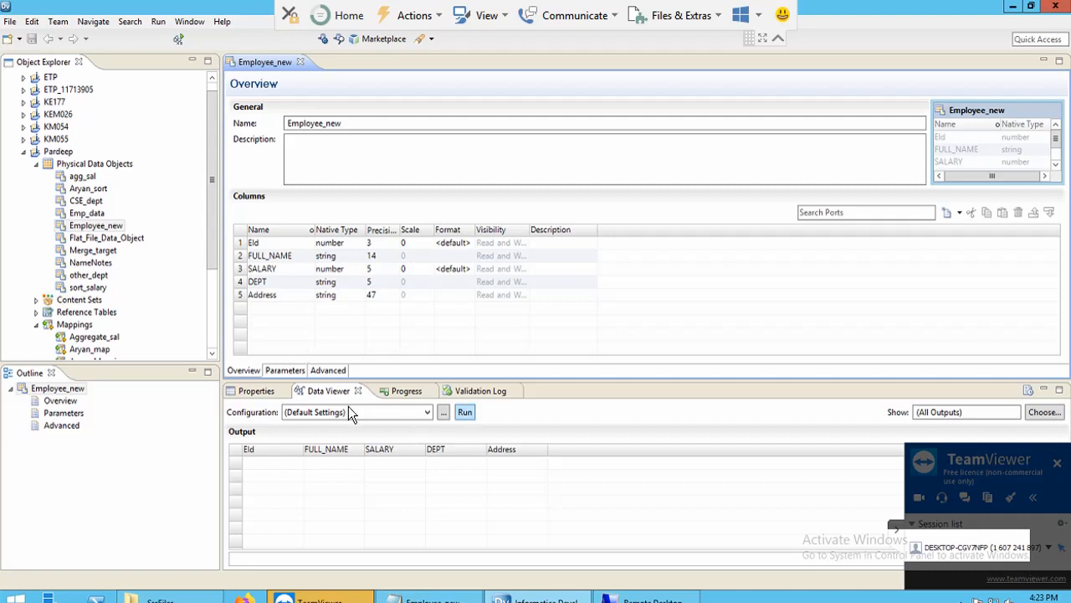
{"action": "left_click", "coordinate": [333, 390]}
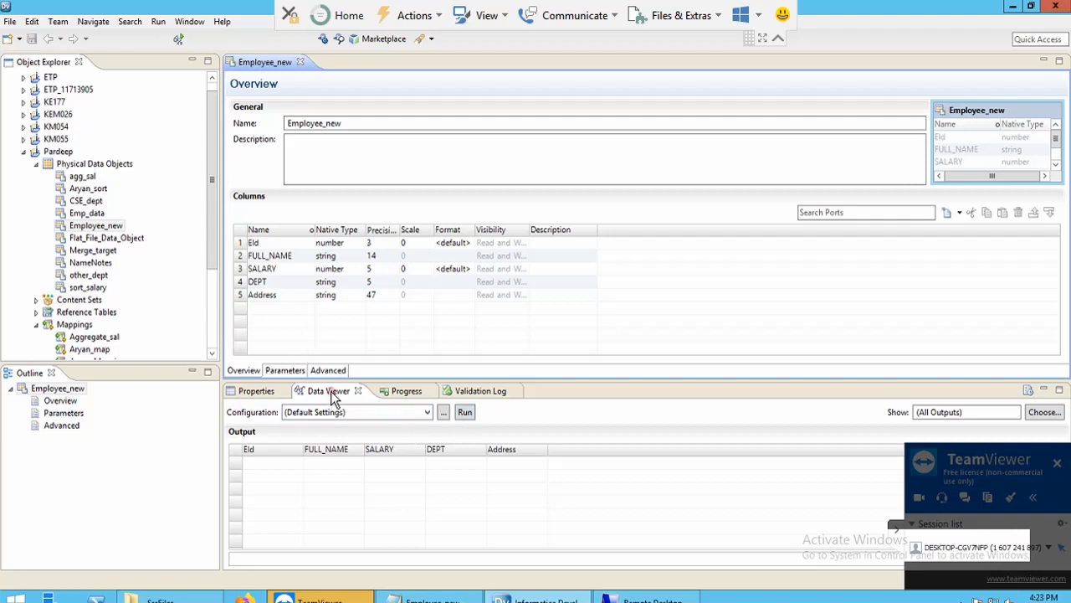
{"action": "left_click", "coordinate": [465, 411]}
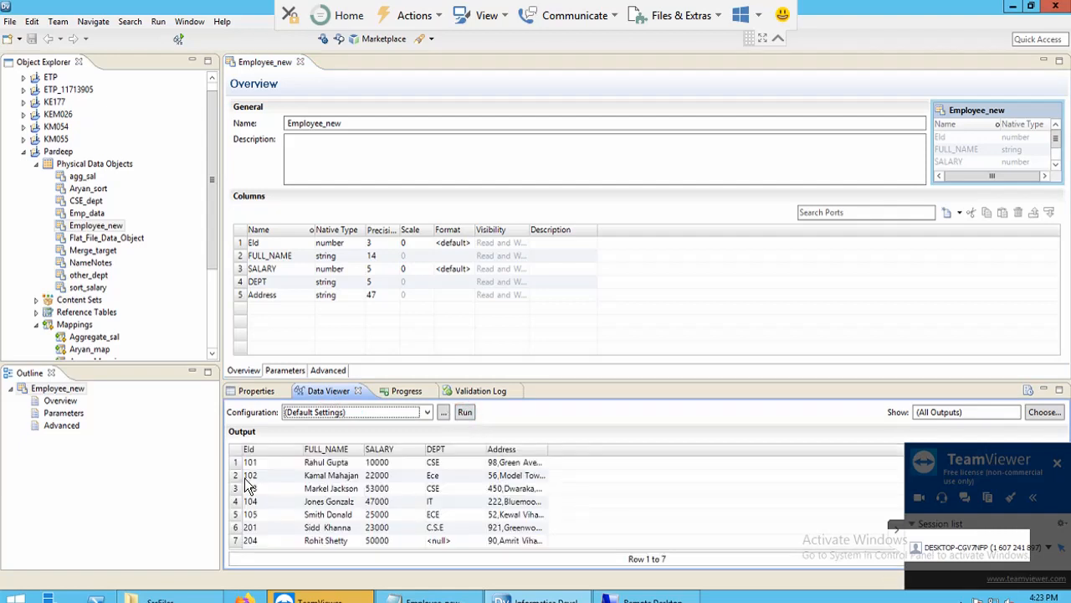
{"action": "left_click", "coordinate": [358, 451]}
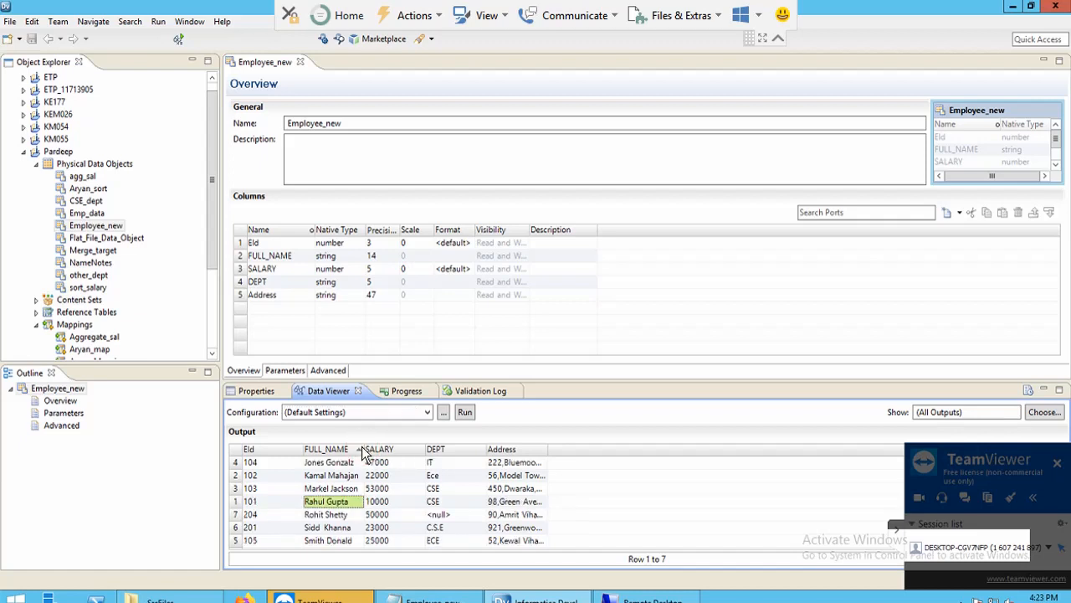
{"action": "left_click", "coordinate": [358, 450]}
{"action": "left_click", "coordinate": [360, 450]}
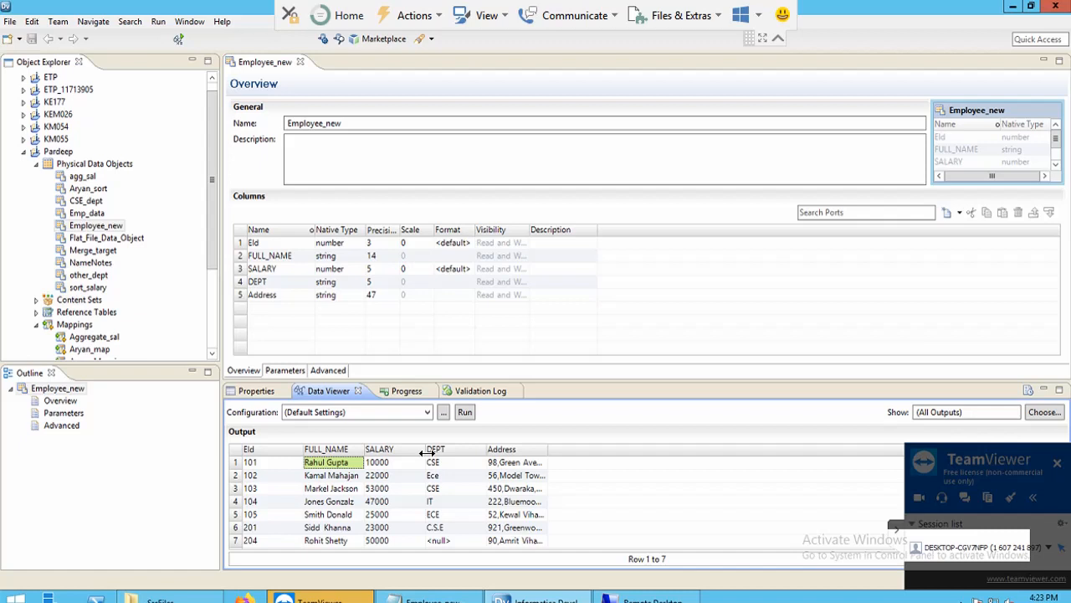
- Create a new mapping named Pattern_Par in the project that contains Employee_new
{"action": "right_click", "coordinate": [65, 153]}
{"action": "mouse_move", "coordinate": [171, 159]}
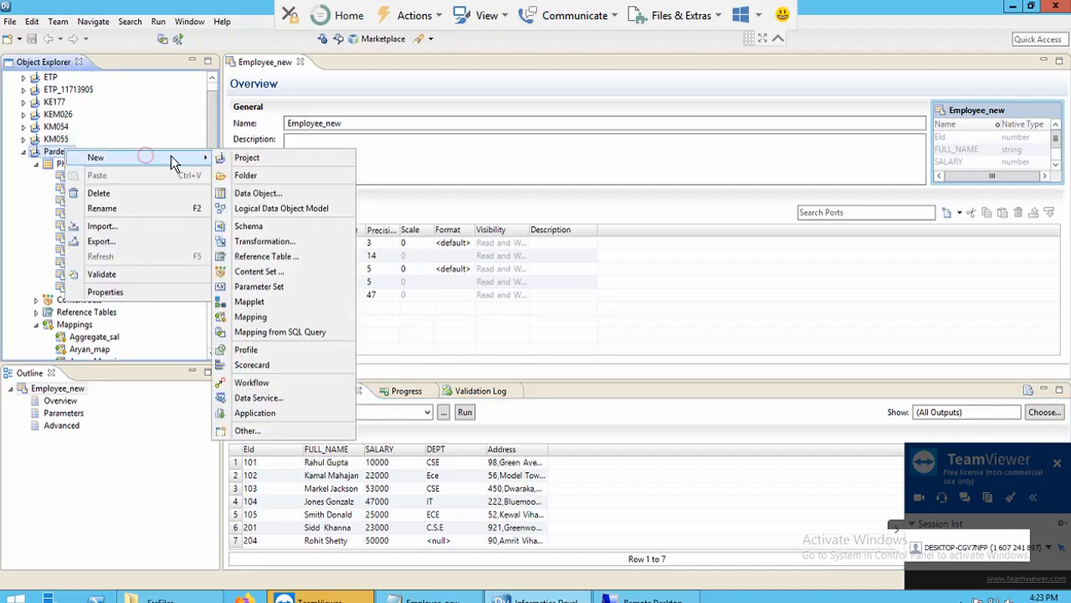
{"action": "left_click", "coordinate": [270, 319]}
{"action": "type", "text": "Pa"}
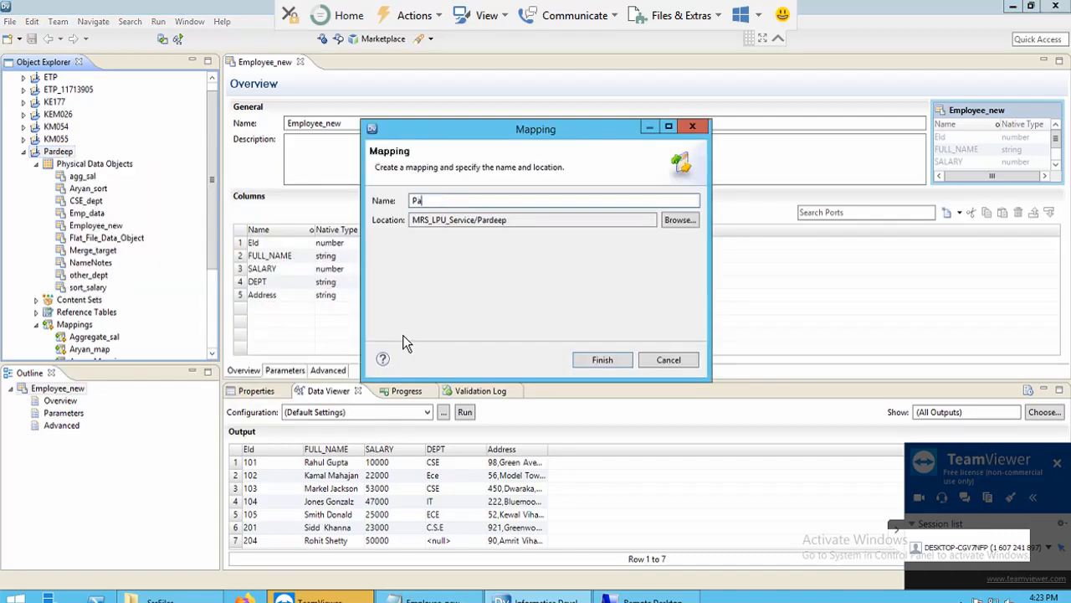
{"action": "type", "text": "ttern_Par"}
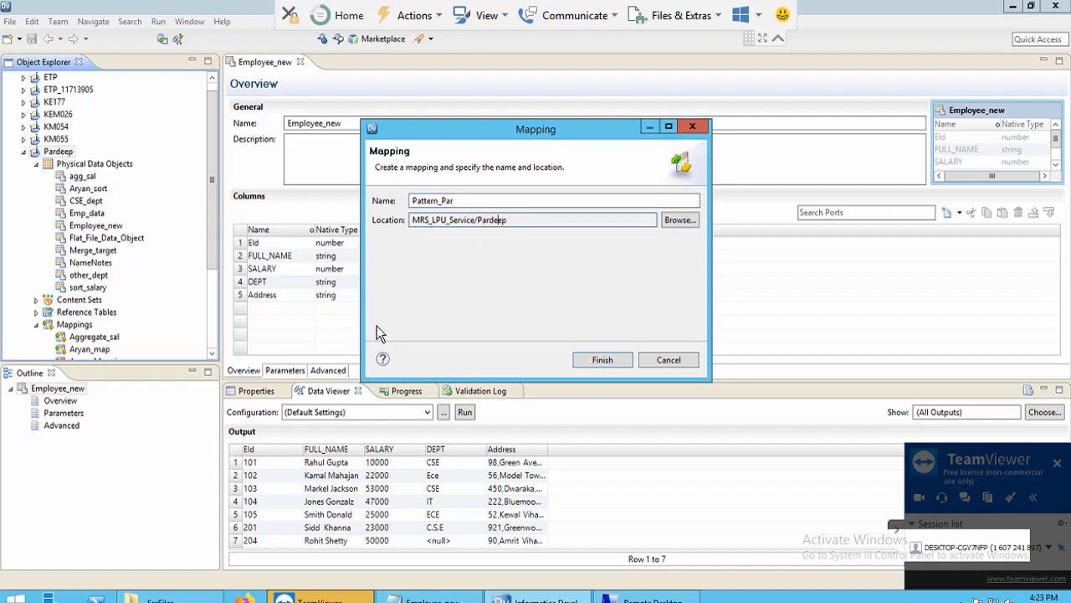
{"action": "left_click", "coordinate": [603, 360]}
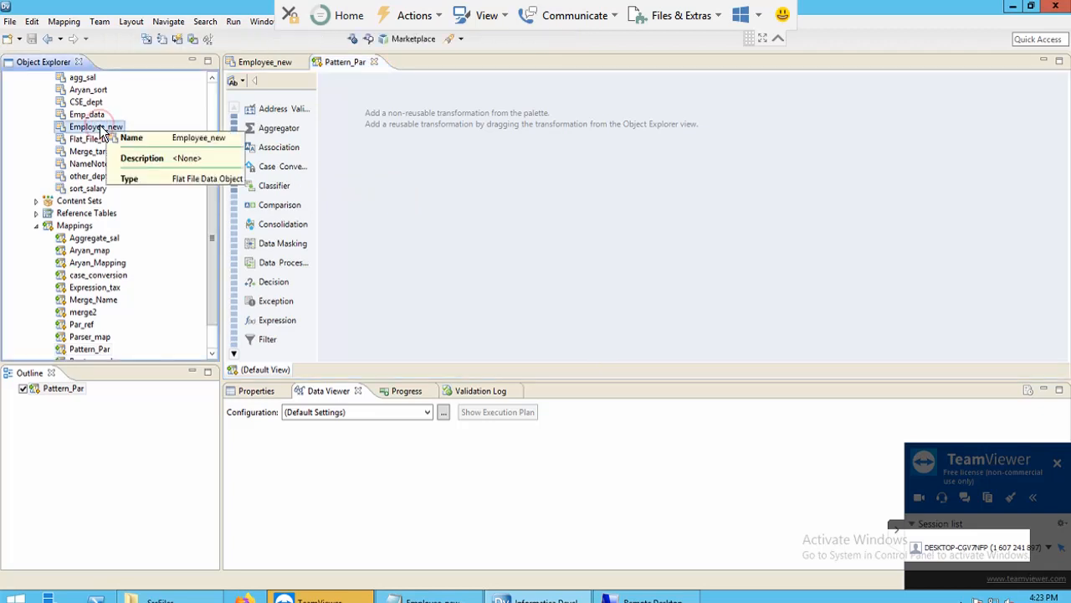
- Add Employee_new to the mapping as an independent read object, enlarge it to show all ports, and widen the mapping canvas
{"action": "left_click_drag", "start_coordinate": [100, 130], "coordinate": [408, 164]}
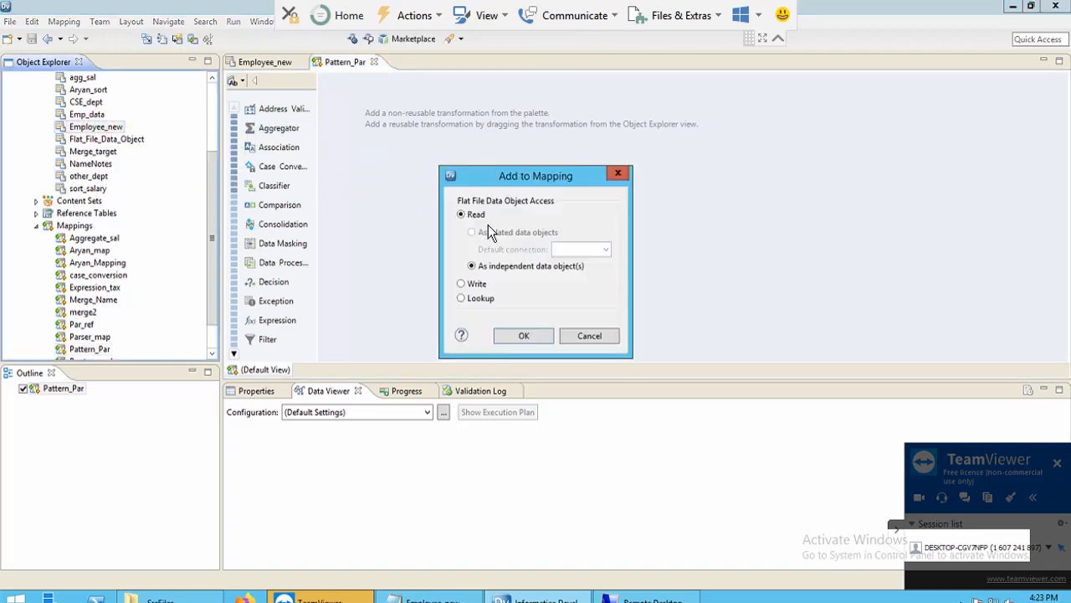
{"action": "left_click", "coordinate": [525, 336]}
{"action": "left_click_drag", "start_coordinate": [470, 165], "coordinate": [385, 98]}
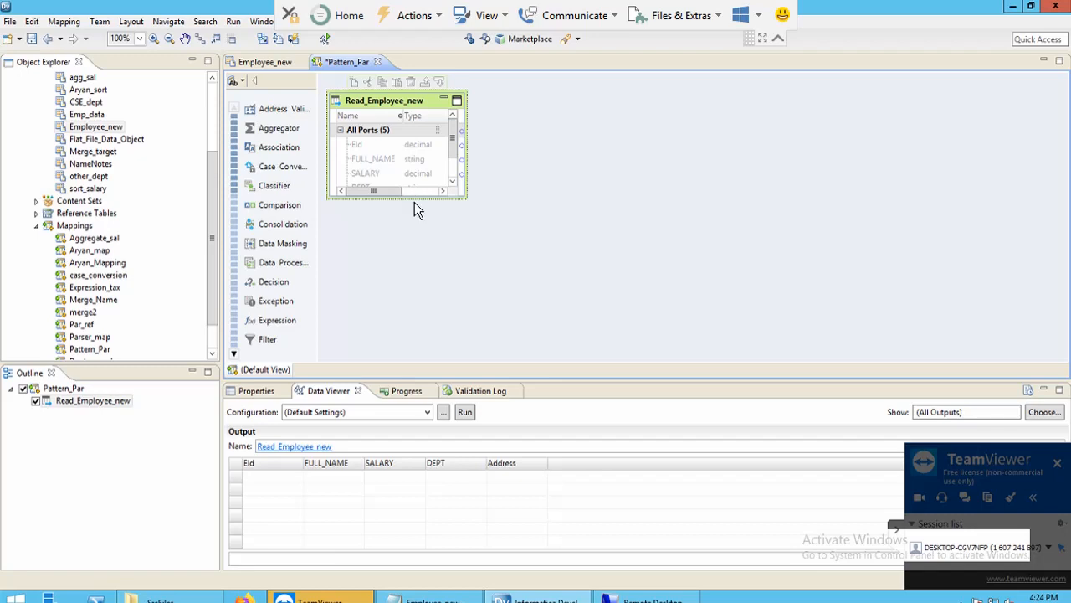
{"action": "left_click_drag", "start_coordinate": [414, 193], "coordinate": [414, 264]}
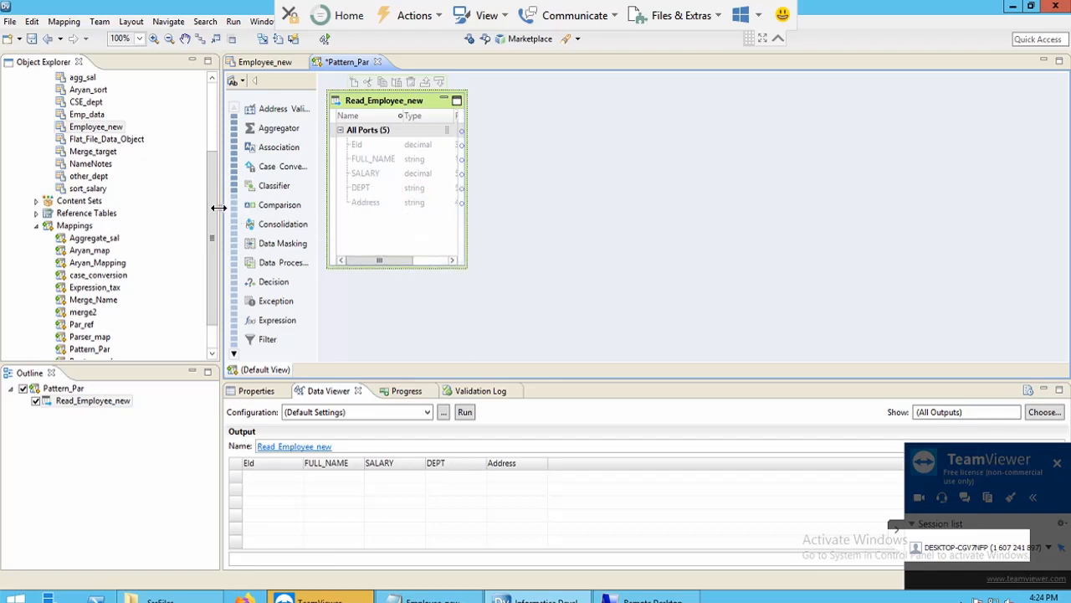
{"action": "left_click_drag", "start_coordinate": [221, 210], "coordinate": [172, 201]}
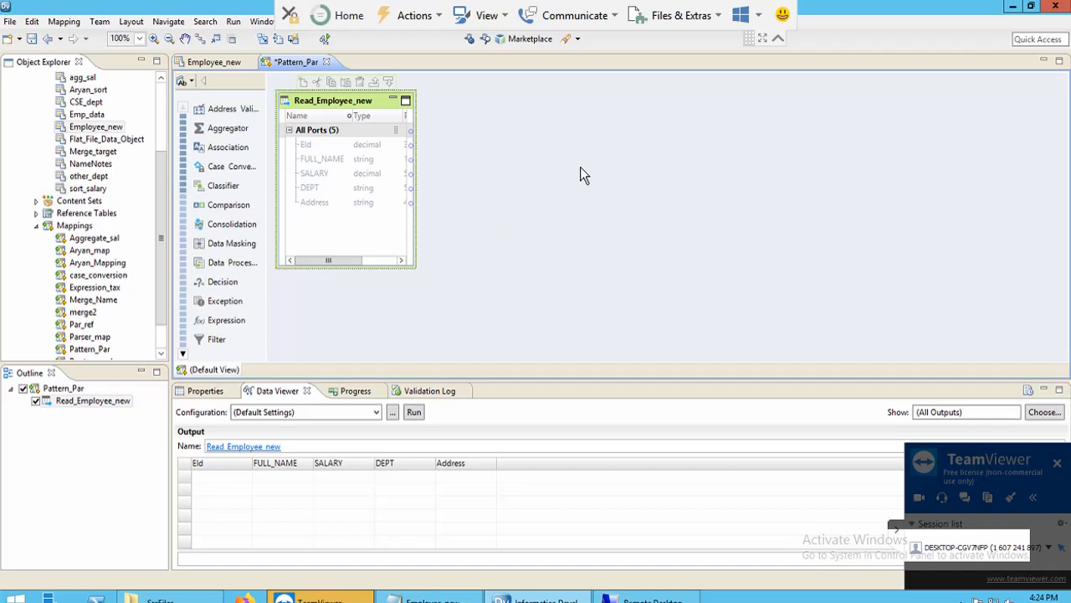
- Add a Parser transformation of type Pattern Based Parser to the Pattern_Par mapping
{"action": "right_click", "coordinate": [512, 122]}
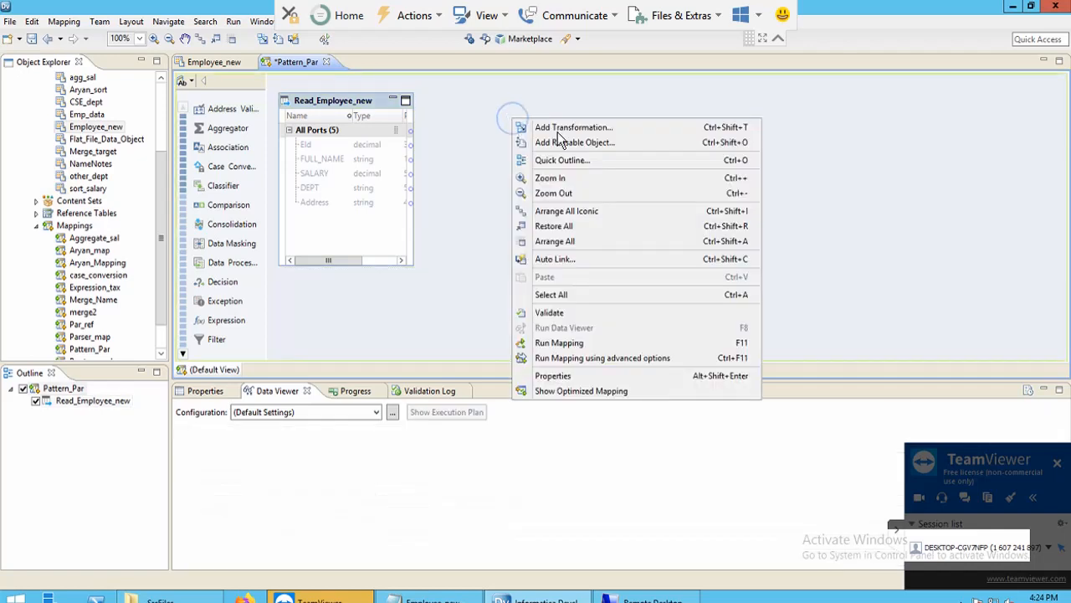
{"action": "left_click", "coordinate": [562, 129]}
{"action": "type", "text": "par"}
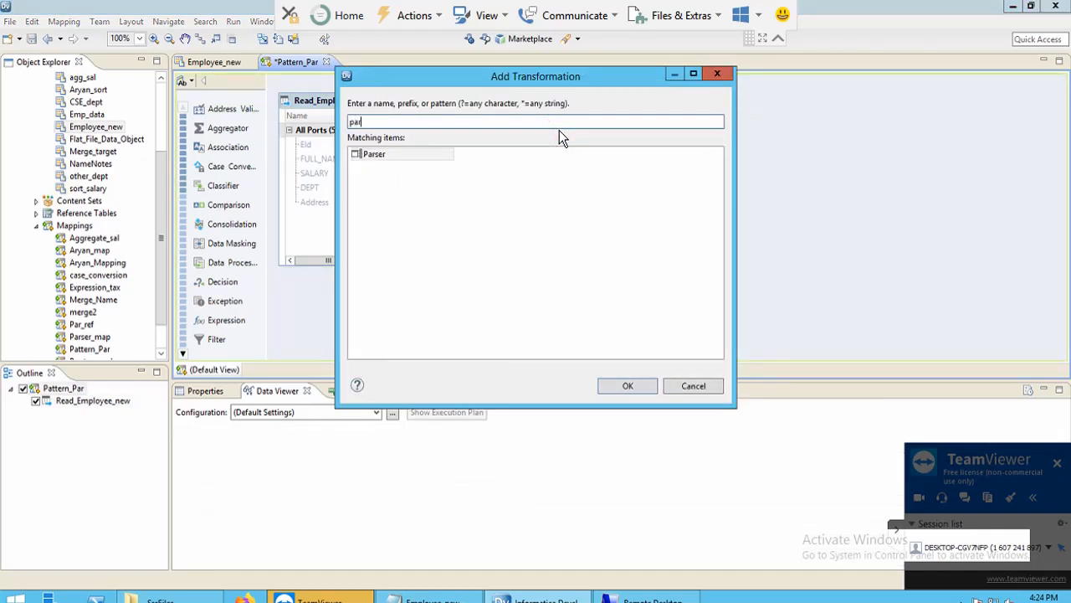
{"action": "type", "text": "sr"}
{"action": "key", "text": "BackSpace"}
{"action": "key", "text": "BackSpace"}
{"action": "key", "text": "BackSpace"}
{"action": "left_click", "coordinate": [409, 161]}
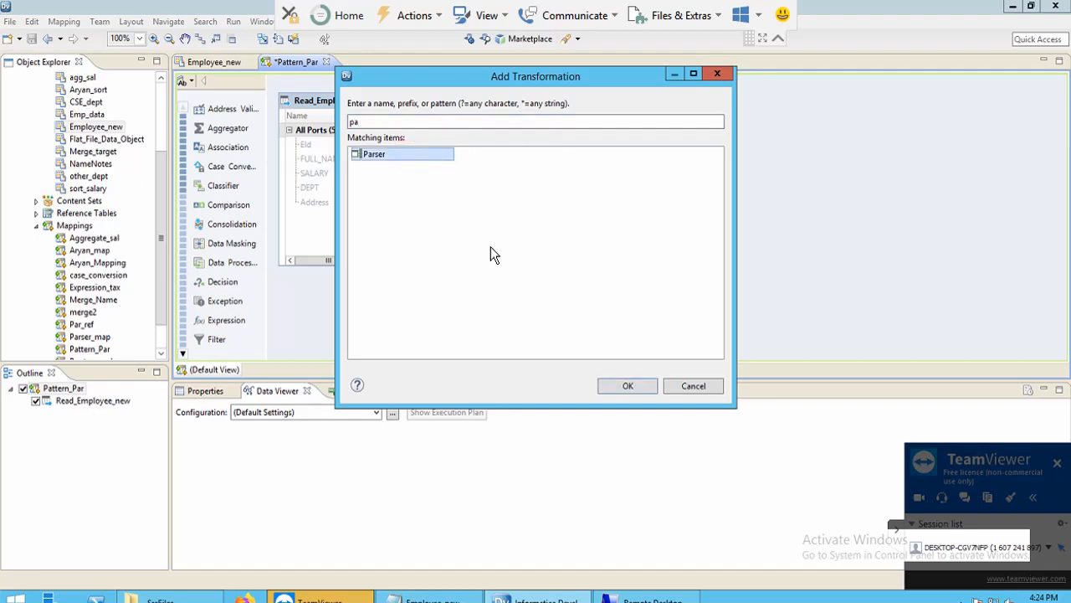
{"action": "left_click", "coordinate": [612, 390]}
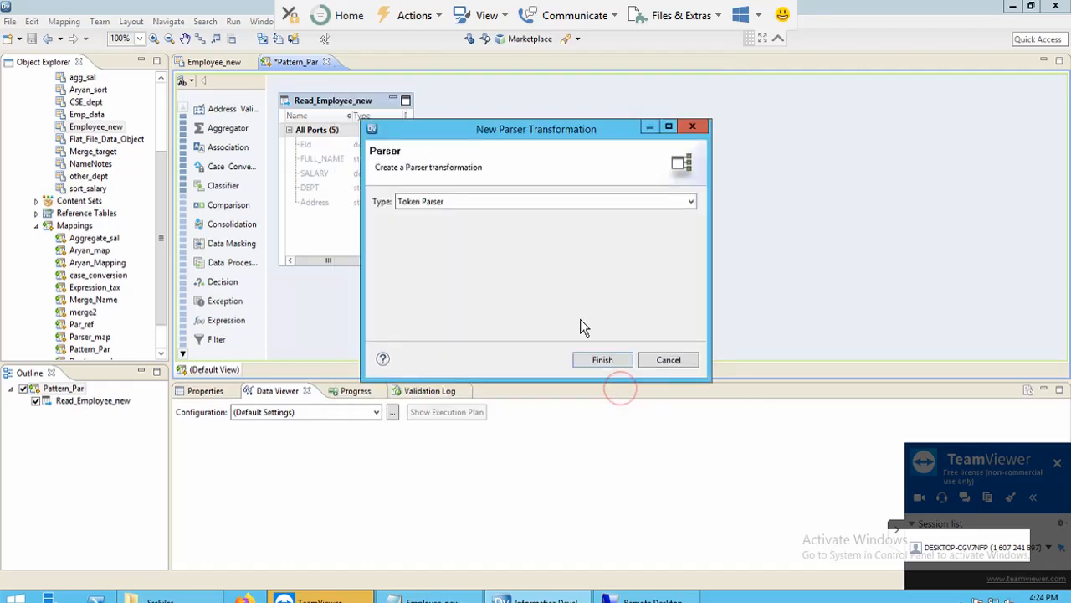
{"action": "left_click", "coordinate": [610, 205]}
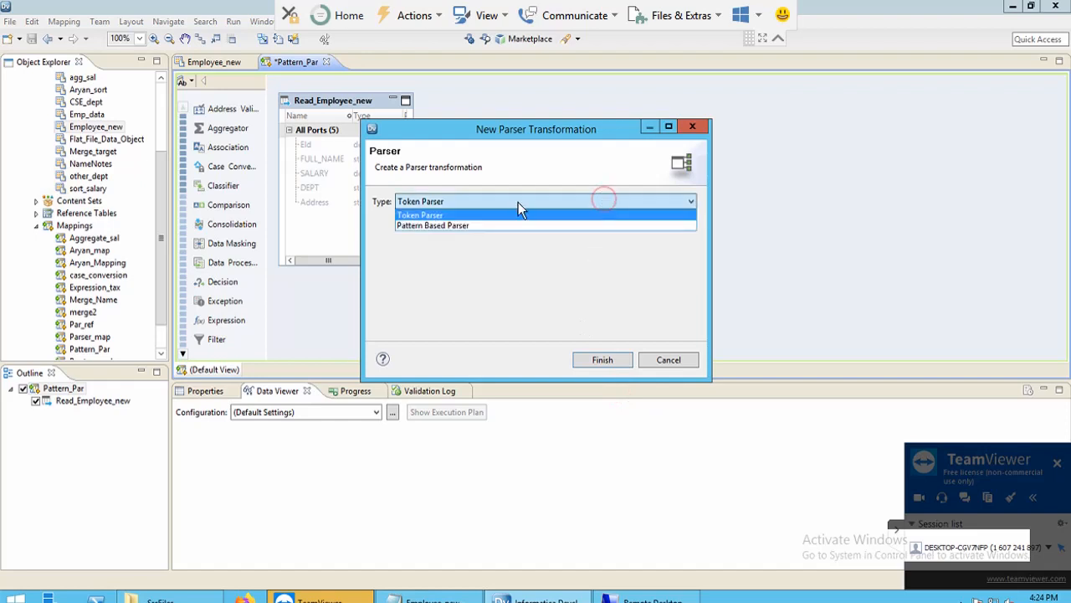
{"action": "left_click", "coordinate": [450, 226]}
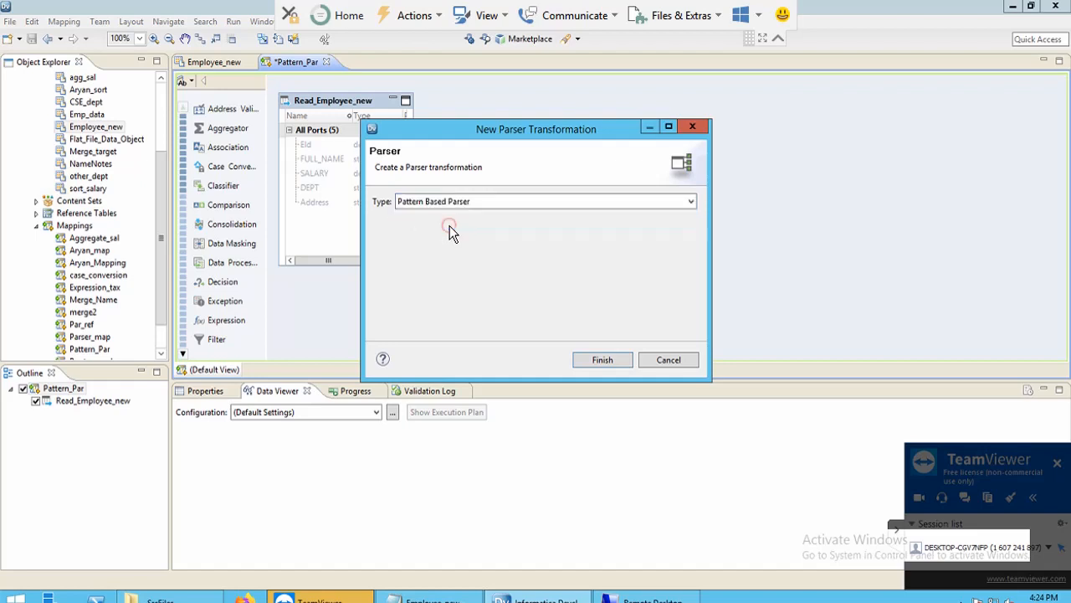
{"action": "left_click", "coordinate": [603, 360]}
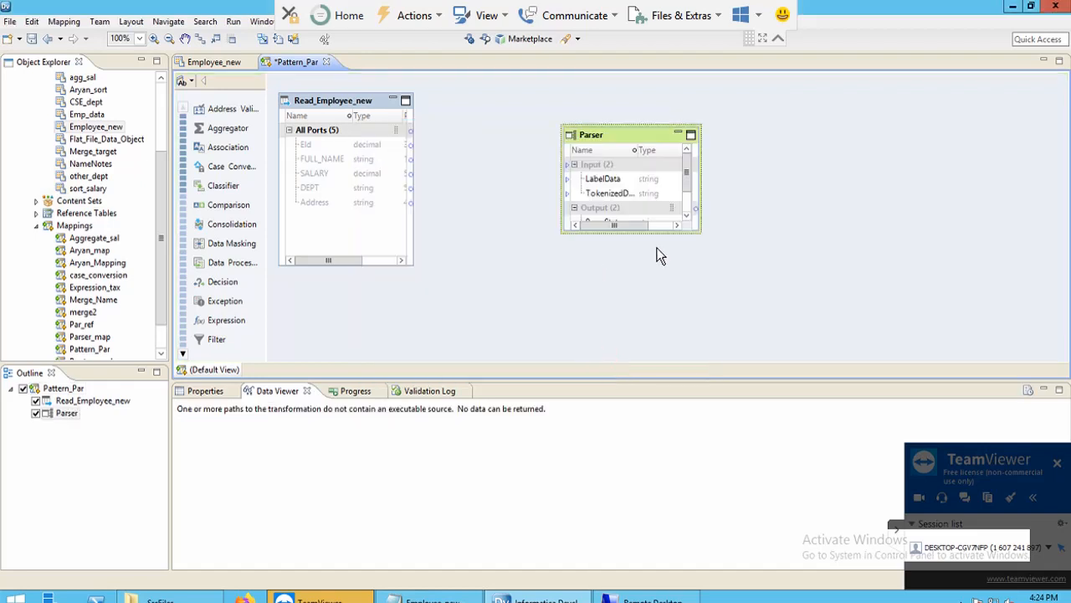
- Enlarge the Parser to show all its ports and move it farther from Read_Employee_new, level with it
{"action": "left_click_drag", "start_coordinate": [663, 231], "coordinate": [660, 305]}
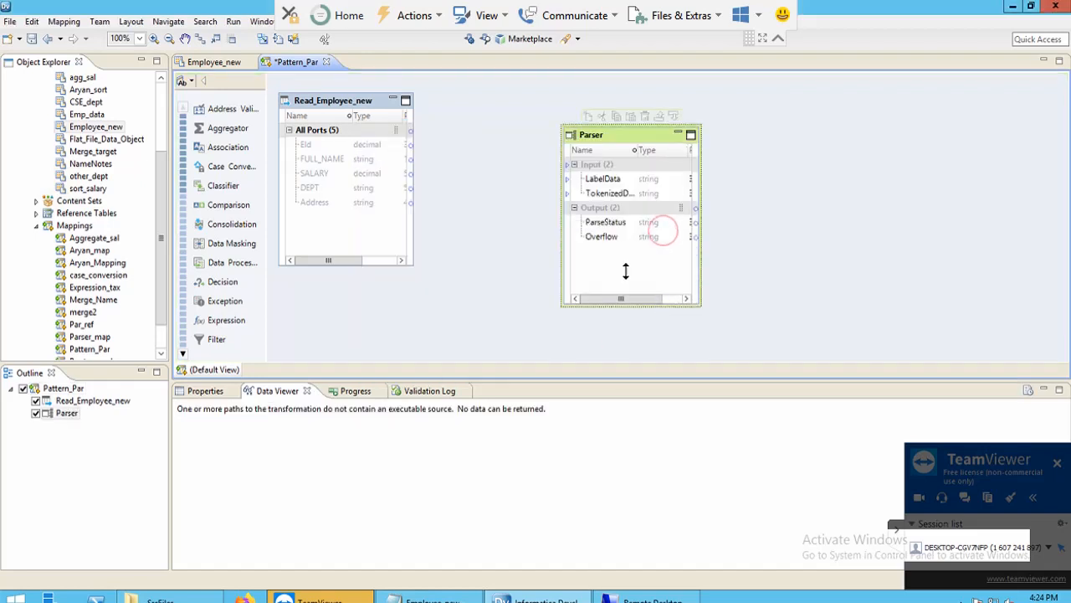
{"action": "left_click", "coordinate": [346, 159]}
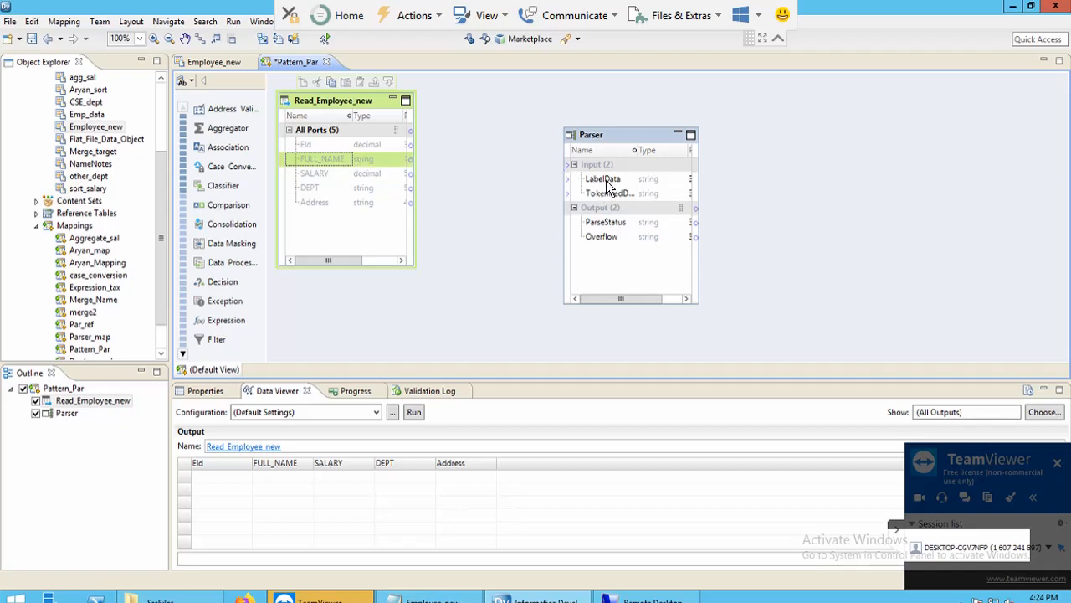
{"action": "left_click", "coordinate": [619, 135]}
{"action": "left_click_drag", "start_coordinate": [700, 93], "coordinate": [699, 98]}
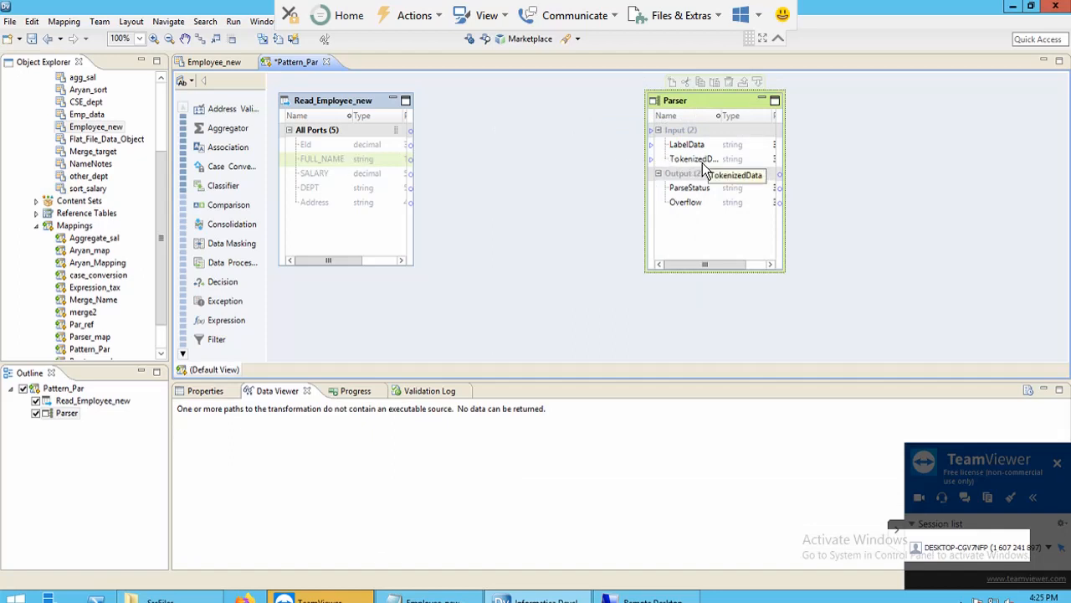
- Add a Labeler transformation, place it between Read_Employee_new and the Parser, and enlarge it to a similar height
{"action": "left_click", "coordinate": [481, 82]}
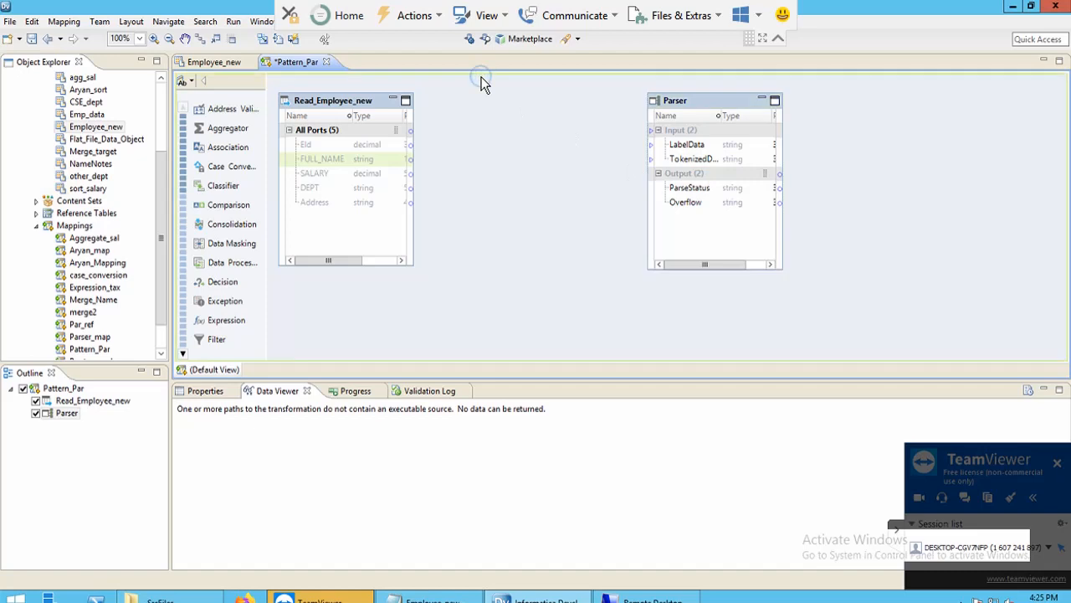
{"action": "right_click", "coordinate": [482, 79]}
{"action": "left_click", "coordinate": [521, 86]}
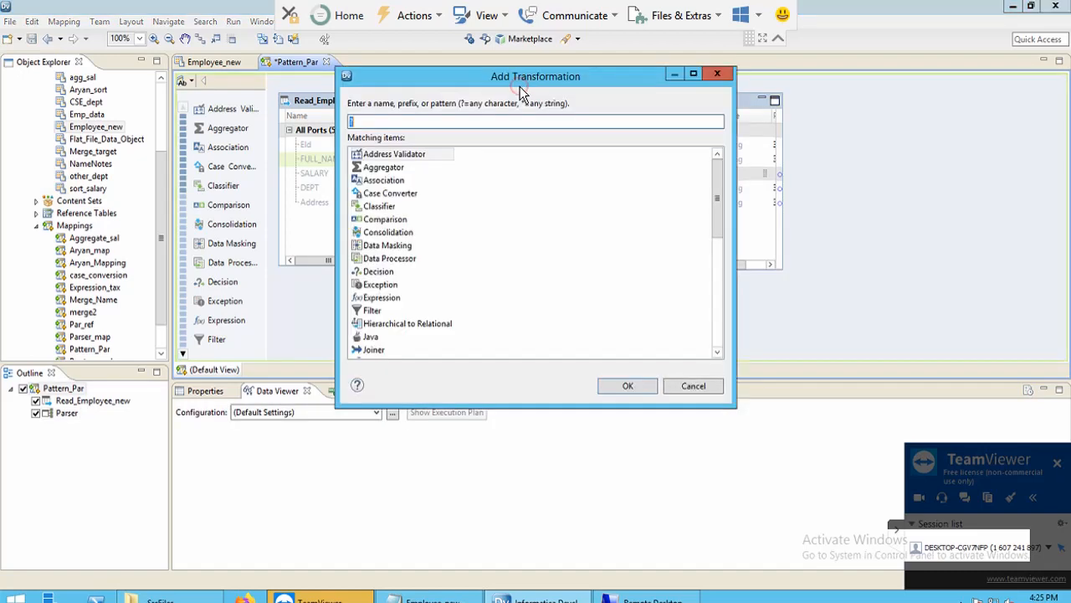
{"action": "type", "text": "lab"}
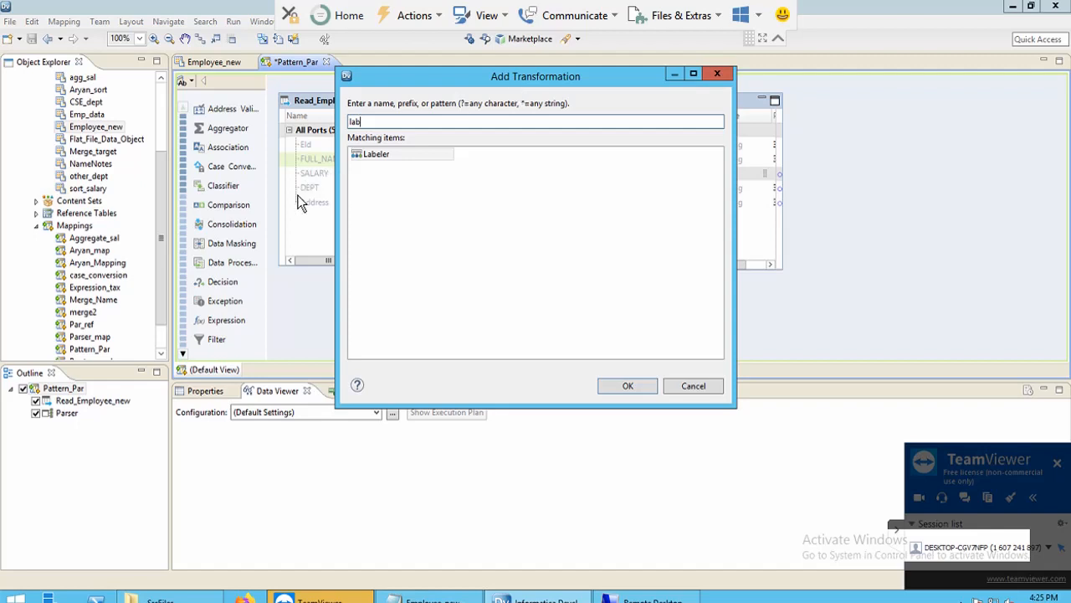
{"action": "left_click", "coordinate": [384, 155]}
{"action": "double_click", "coordinate": [384, 155]}
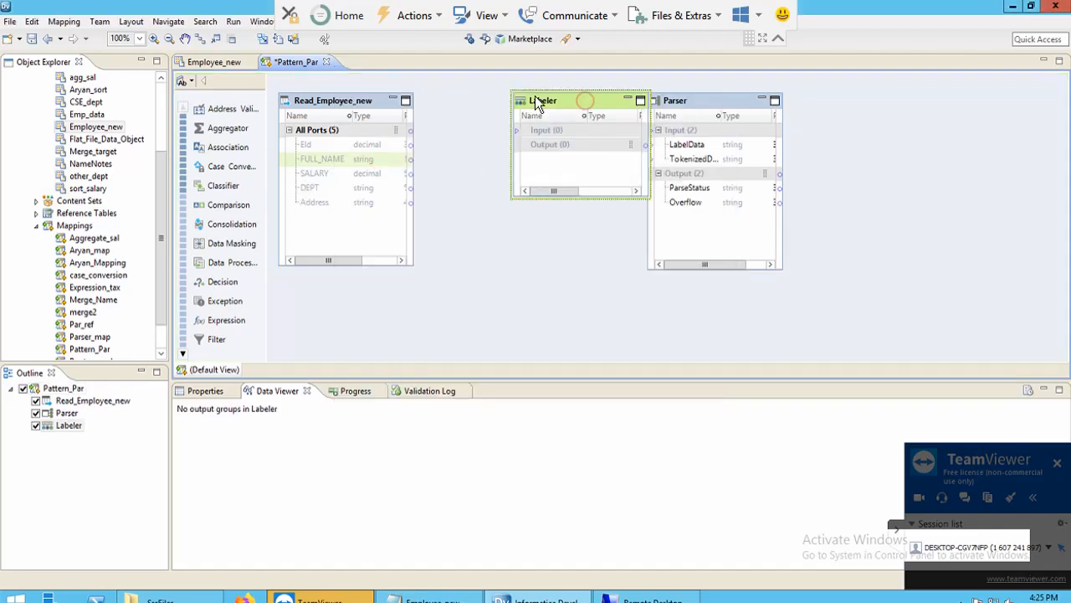
{"action": "left_click_drag", "start_coordinate": [587, 104], "coordinate": [538, 101]}
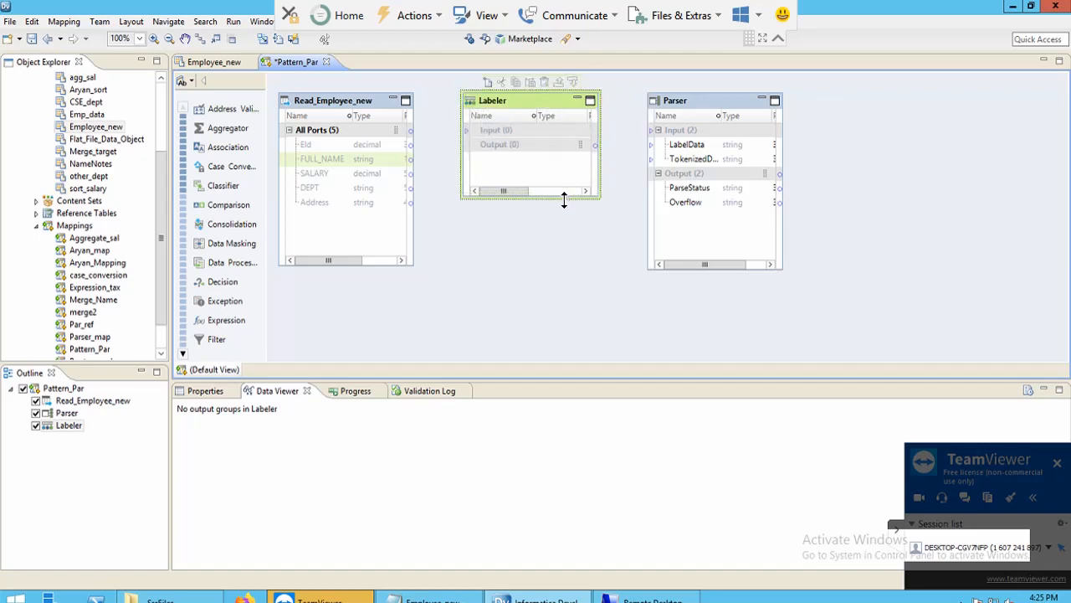
{"action": "left_click_drag", "start_coordinate": [564, 196], "coordinate": [565, 264]}
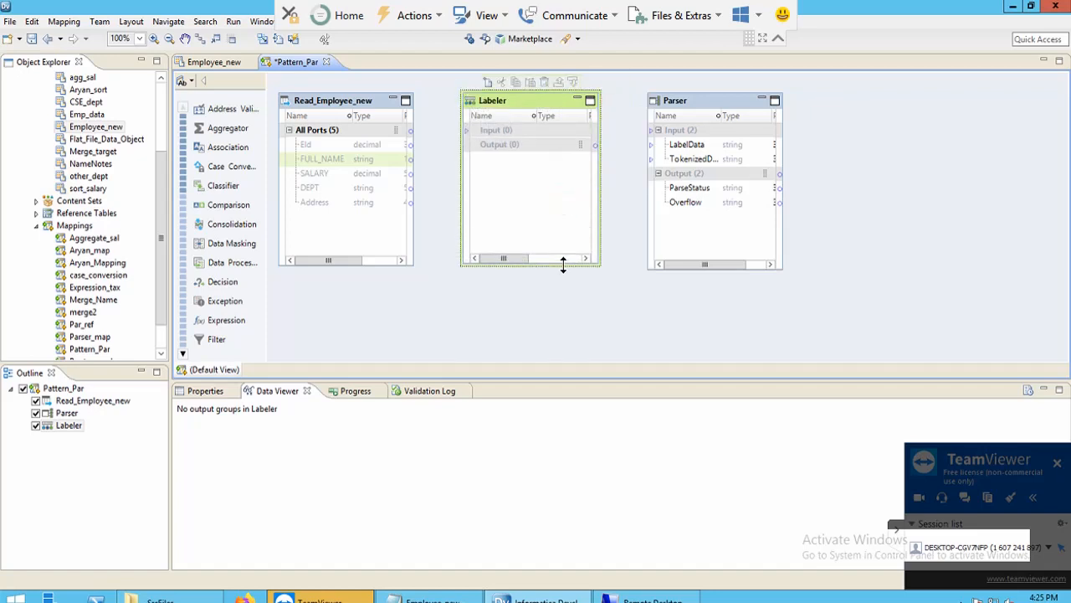
- Link FULL_NAME from Read_Employee_new to the Labeler's input and open the Labeler's general properties
{"action": "left_click", "coordinate": [356, 156]}
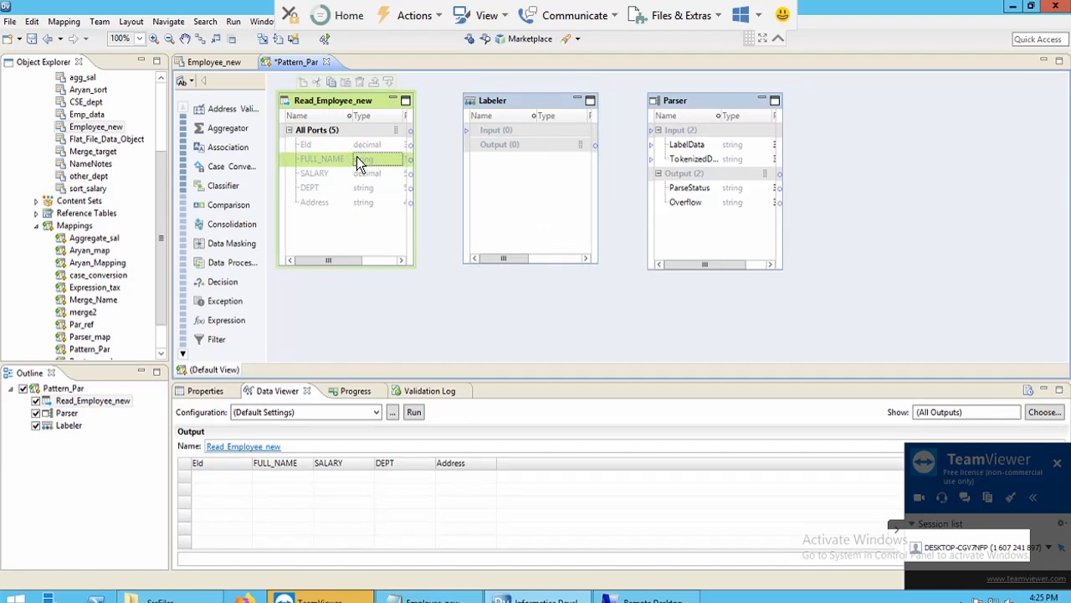
{"action": "left_click_drag", "start_coordinate": [356, 157], "coordinate": [488, 144]}
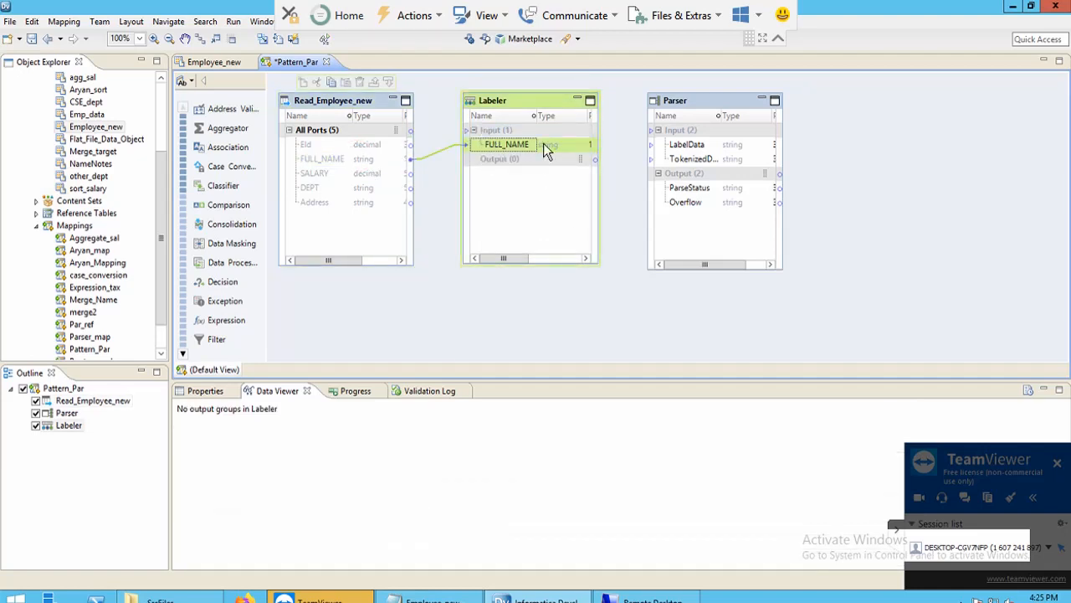
{"action": "left_click", "coordinate": [536, 102]}
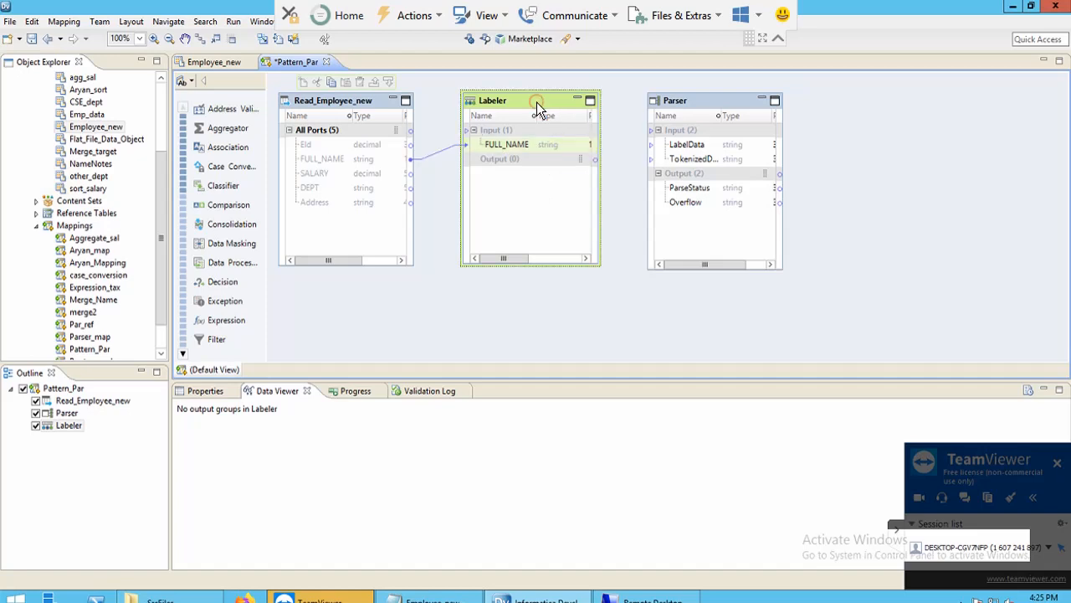
{"action": "left_click", "coordinate": [206, 391]}
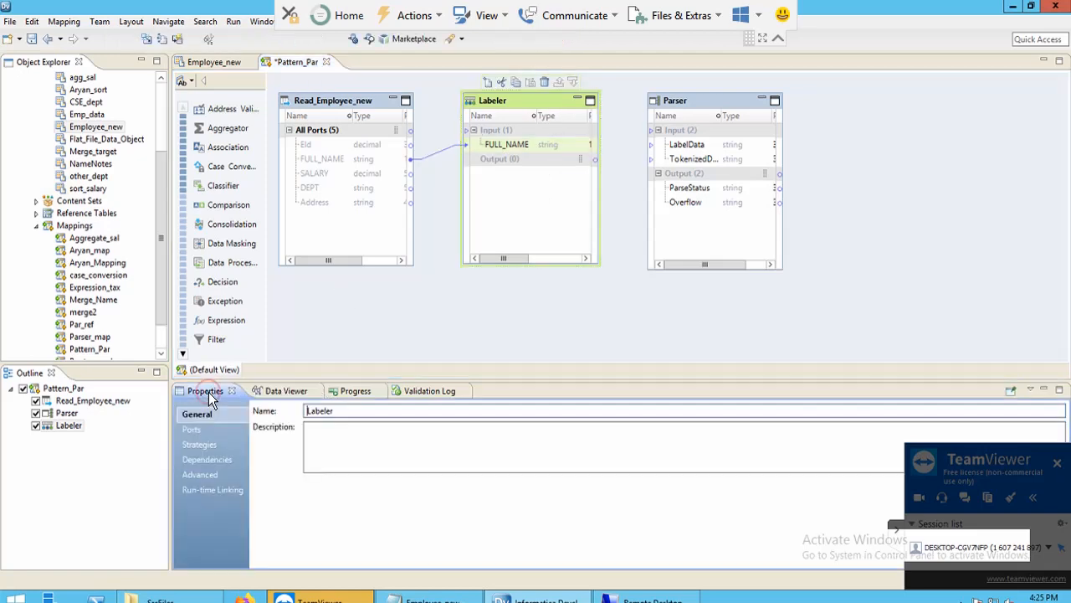
- Create a Labeler strategy named Labeler with FULL_NAME as input, and set its mode to Token
{"action": "left_click", "coordinate": [205, 443]}
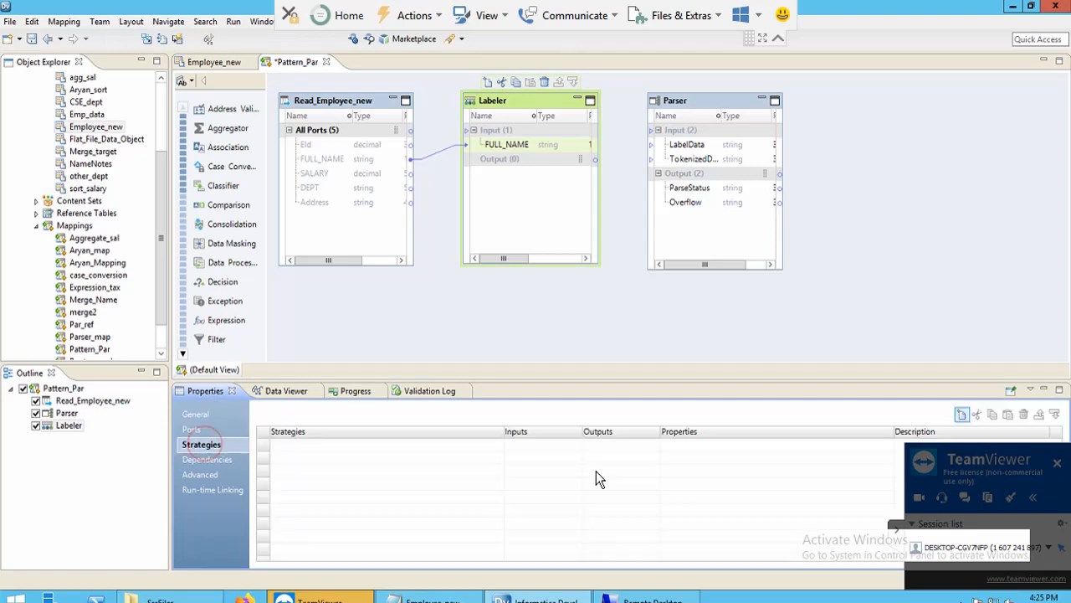
{"action": "left_click", "coordinate": [962, 416]}
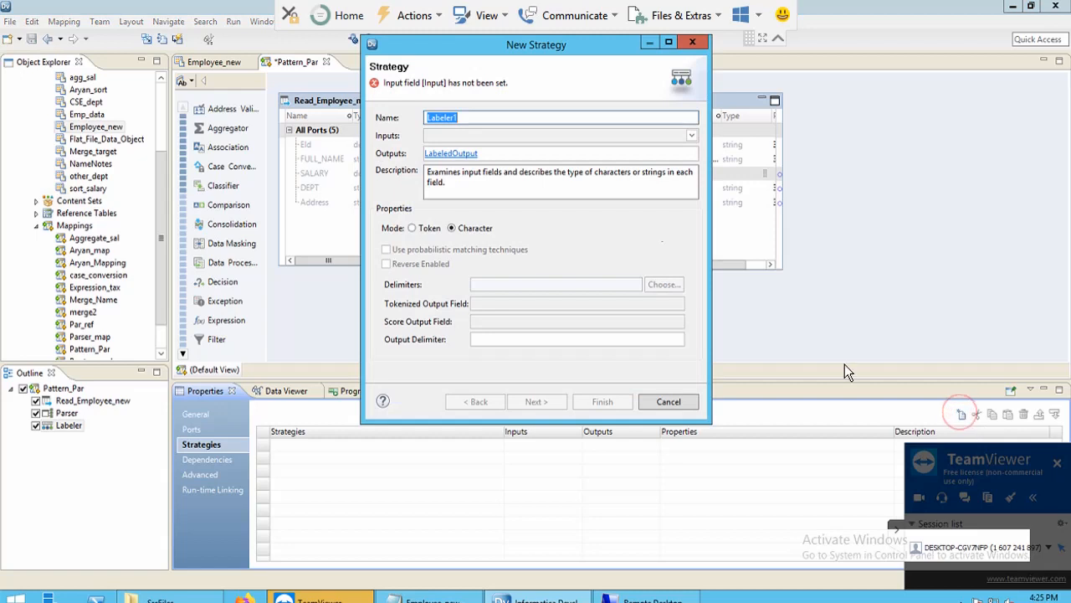
{"action": "key", "text": "BackSpace"}
{"action": "left_click", "coordinate": [695, 136]}
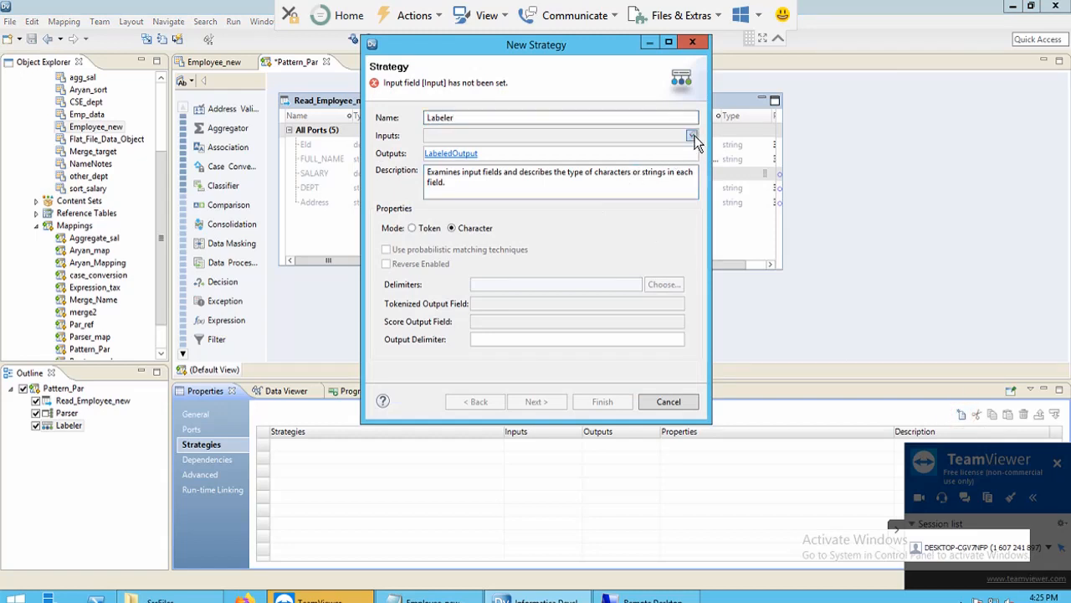
{"action": "left_click", "coordinate": [462, 154]}
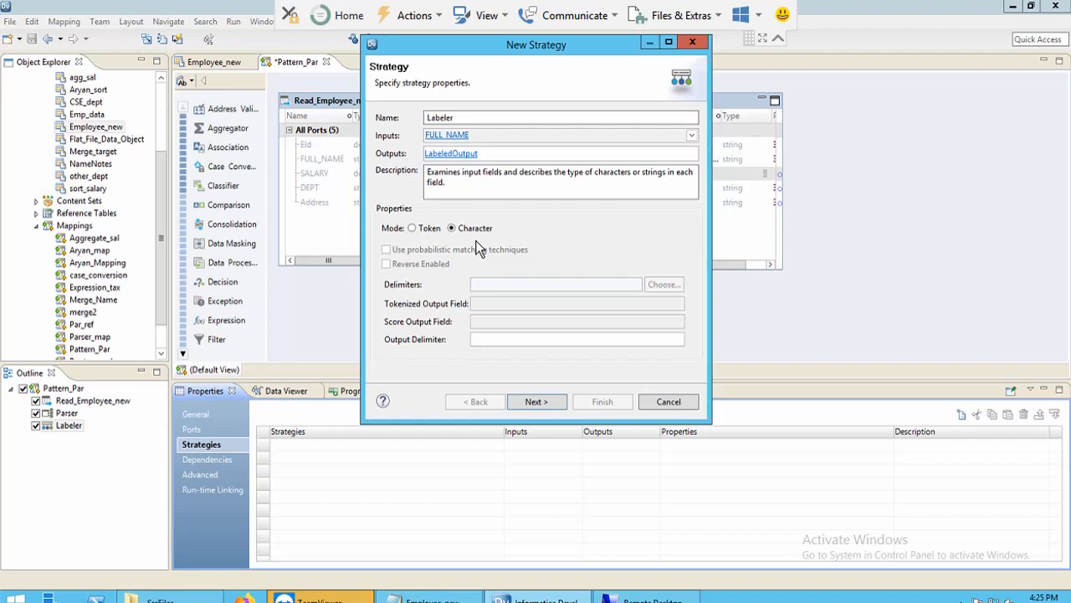
{"action": "left_click", "coordinate": [412, 228]}
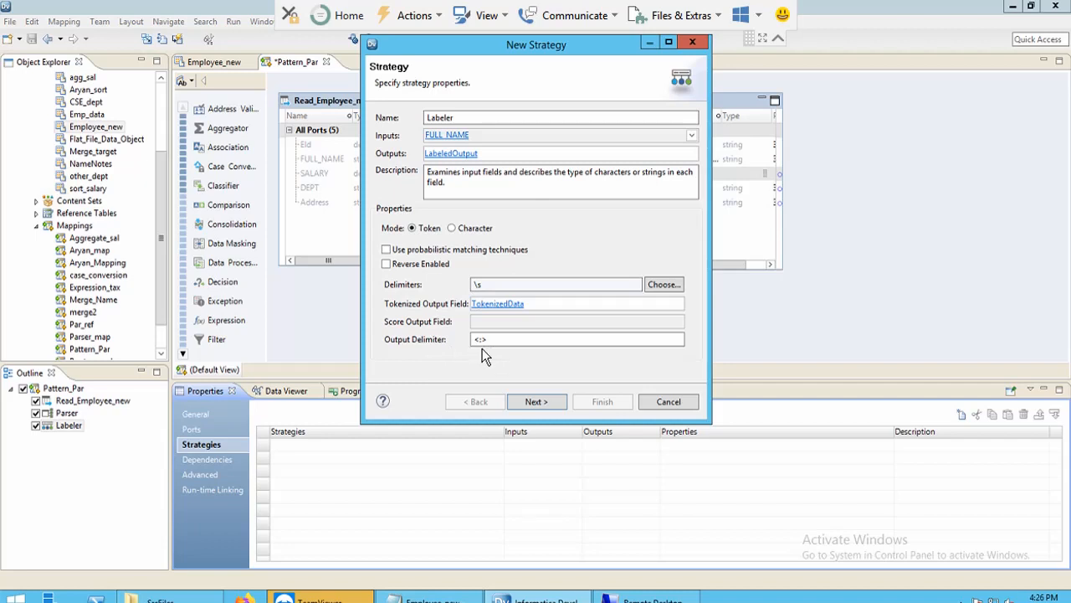
- Add a Label Tokens with Token Set operation using the Word system token set, and finish the strategy
{"action": "left_click", "coordinate": [552, 400]}
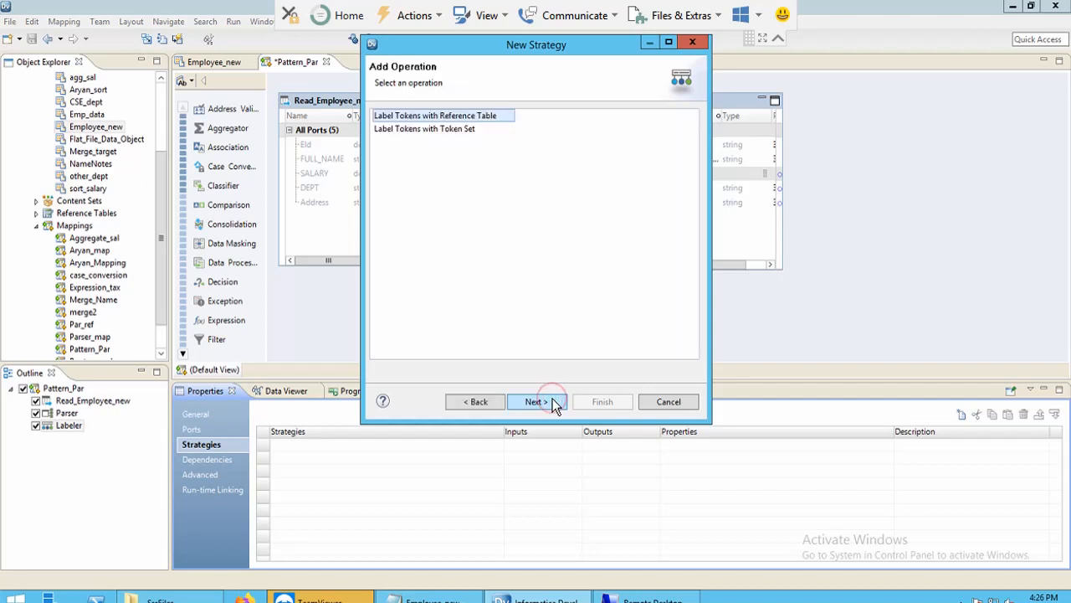
{"action": "left_click", "coordinate": [447, 132]}
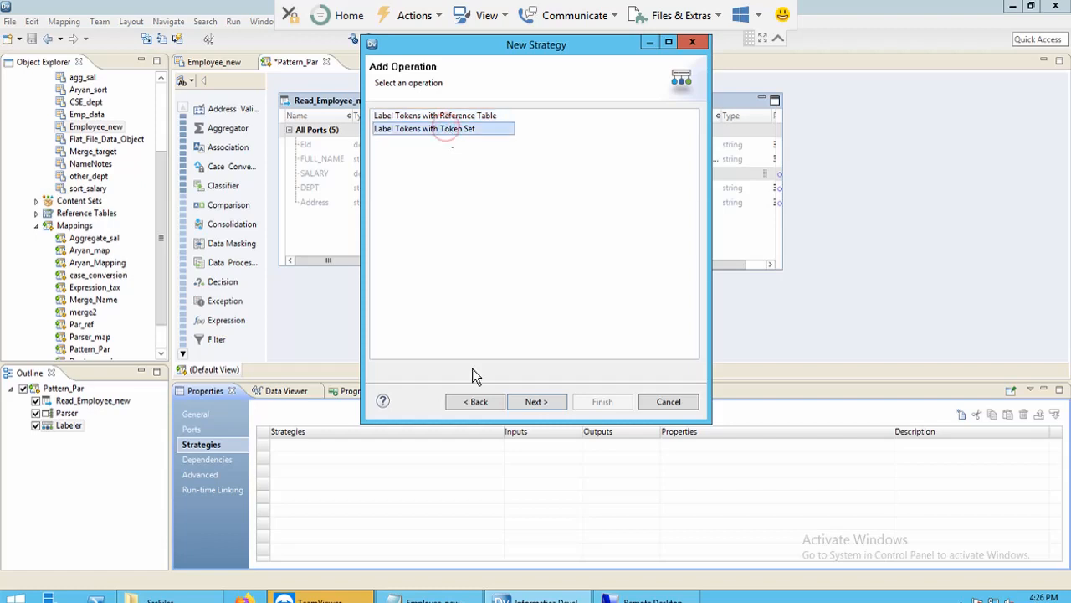
{"action": "left_click", "coordinate": [534, 402]}
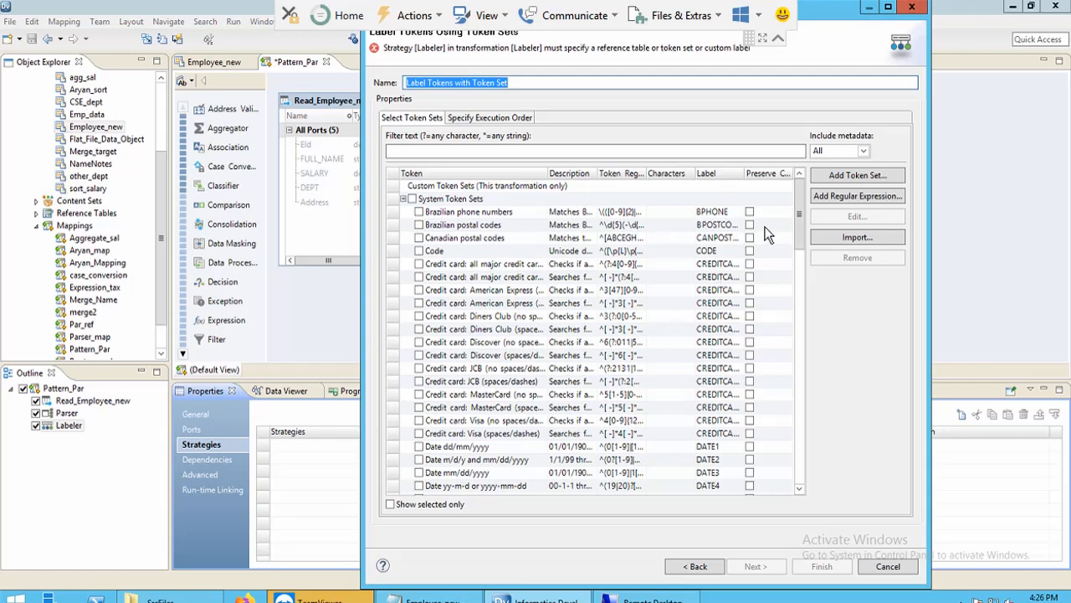
{"action": "left_click_drag", "start_coordinate": [800, 203], "coordinate": [800, 467]}
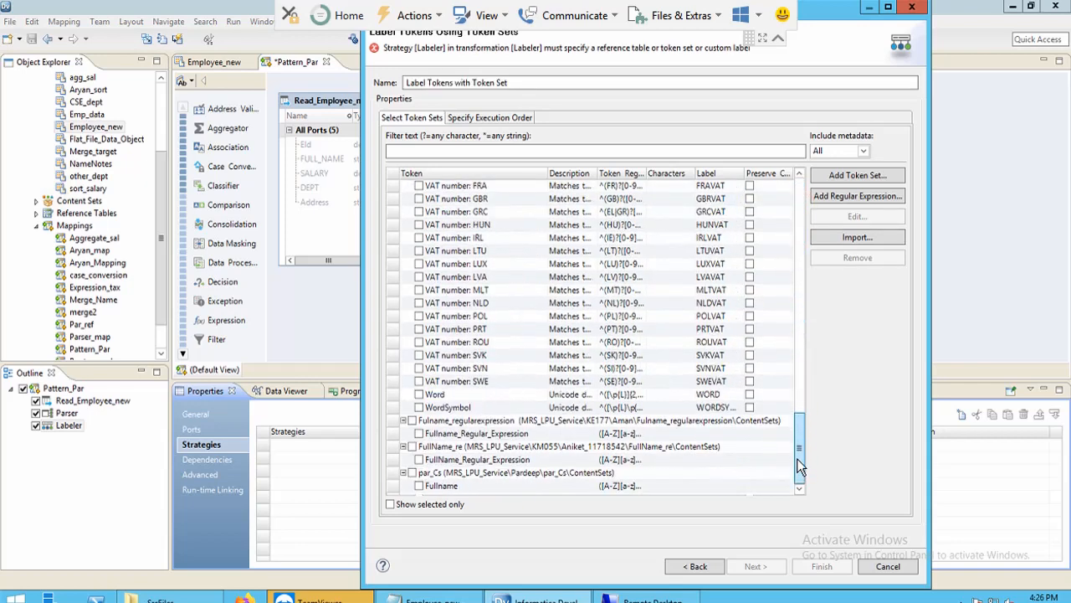
{"action": "left_click", "coordinate": [419, 394]}
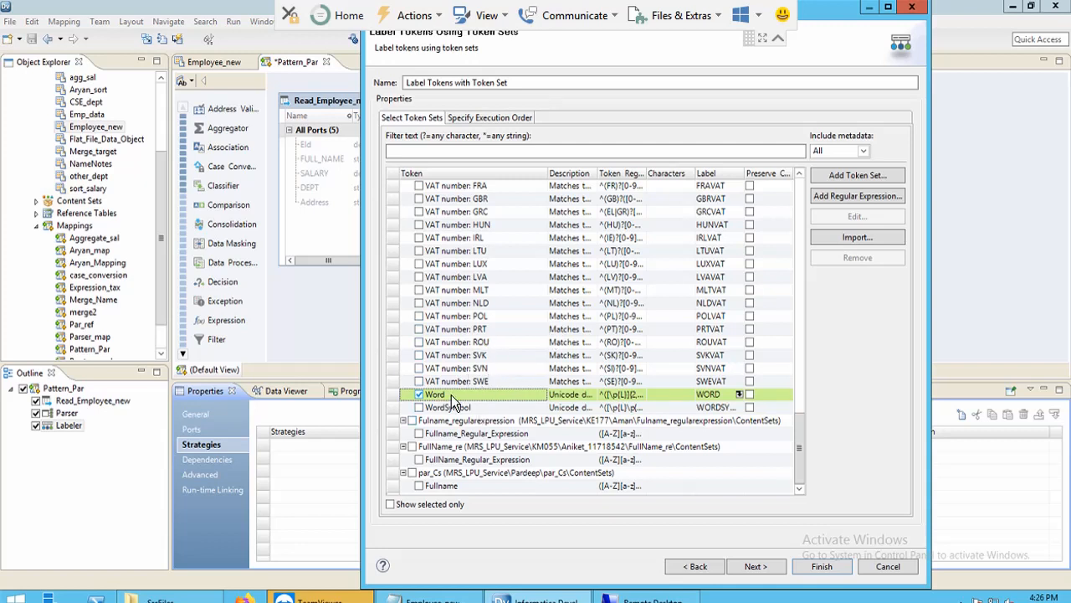
{"action": "left_click", "coordinate": [756, 566]}
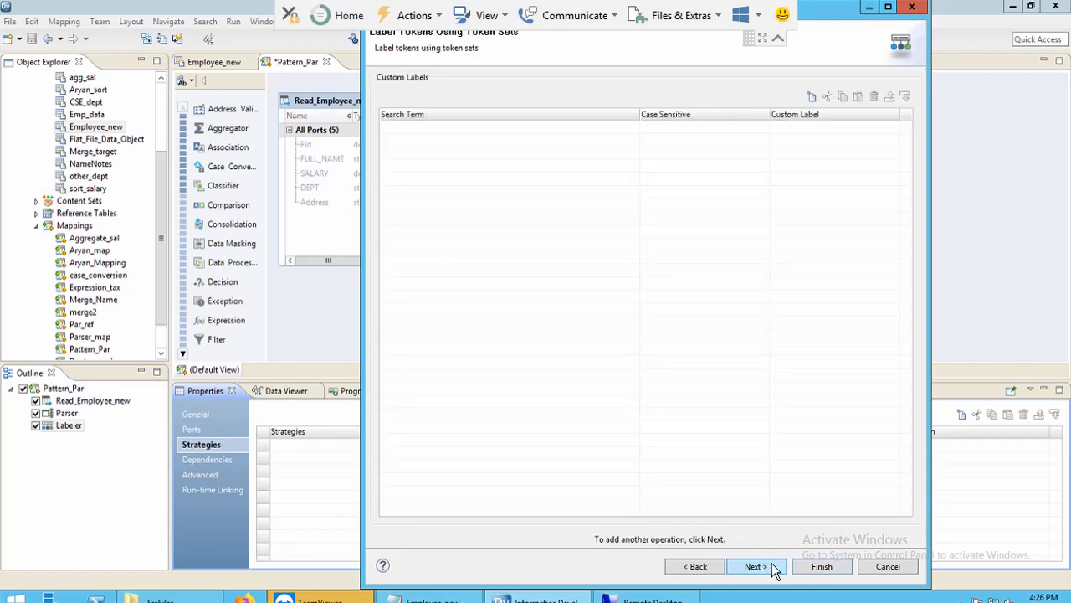
{"action": "left_click", "coordinate": [814, 567]}
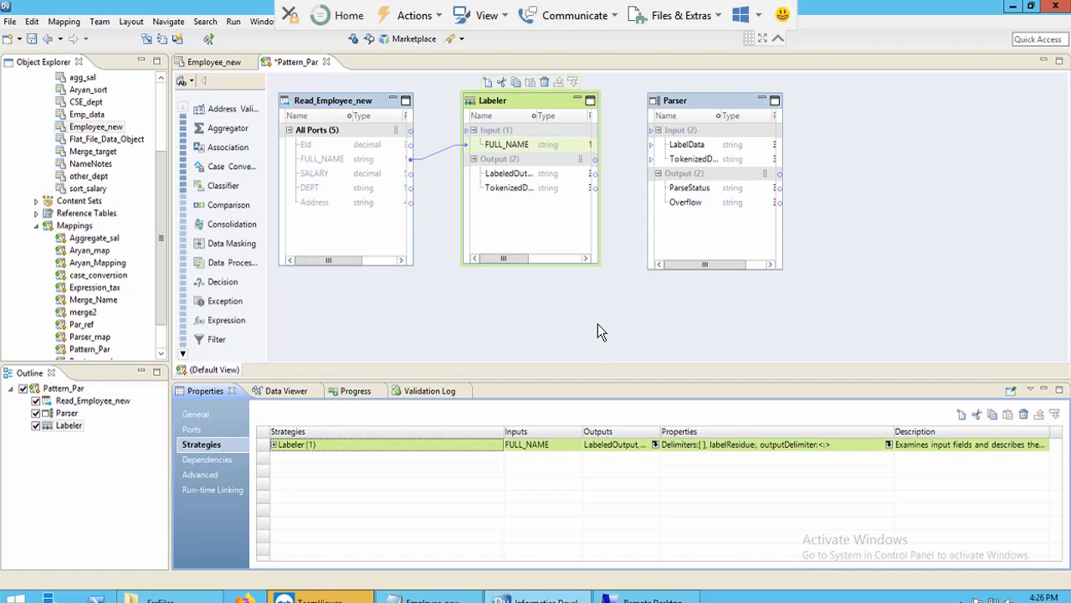
- Link the Labeler's LabeledOutput to the Parser's LabelData and its TokenizedData to the Parser's TokenizedData
{"action": "left_click", "coordinate": [543, 170]}
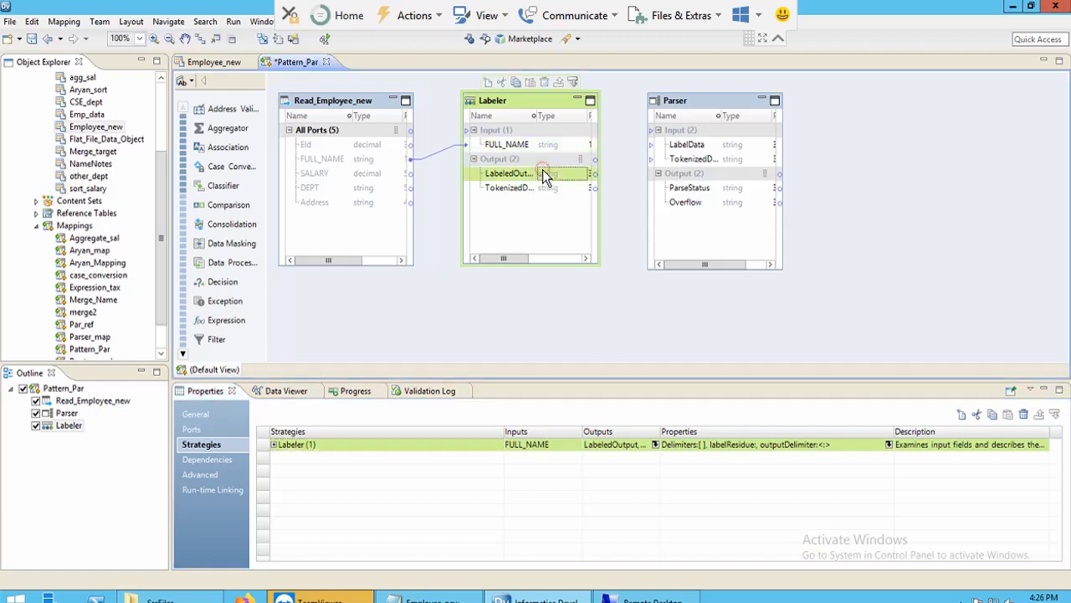
{"action": "left_click_drag", "start_coordinate": [545, 170], "coordinate": [668, 150]}
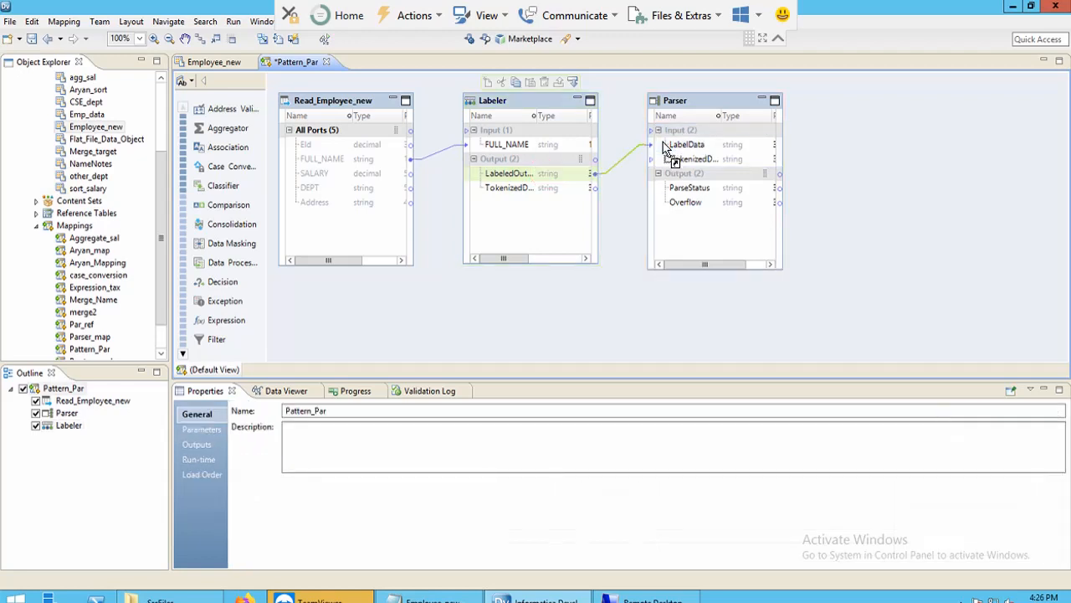
{"action": "left_click", "coordinate": [556, 185]}
{"action": "left_click_drag", "start_coordinate": [557, 185], "coordinate": [661, 159]}
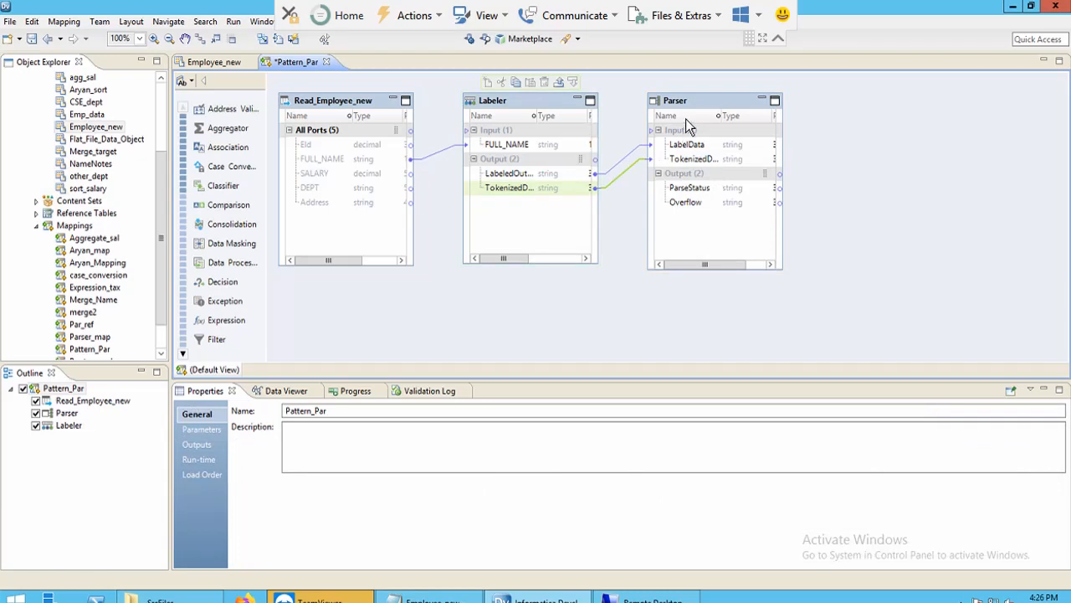
- Add two output ports named Fname and Lname to the Parser after Overflow
{"action": "left_click", "coordinate": [696, 100]}
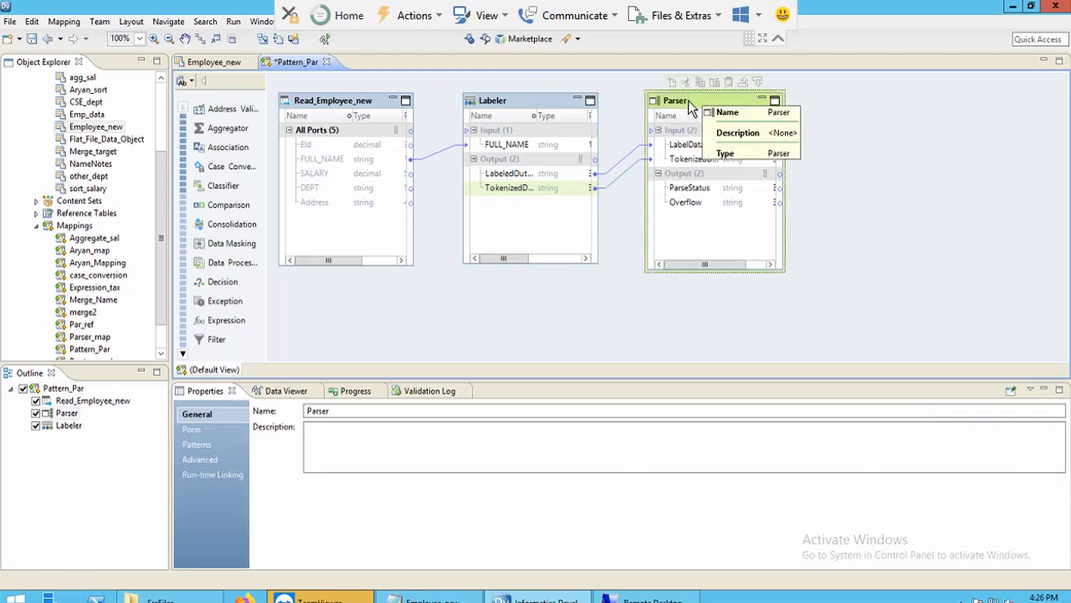
{"action": "left_click", "coordinate": [210, 427]}
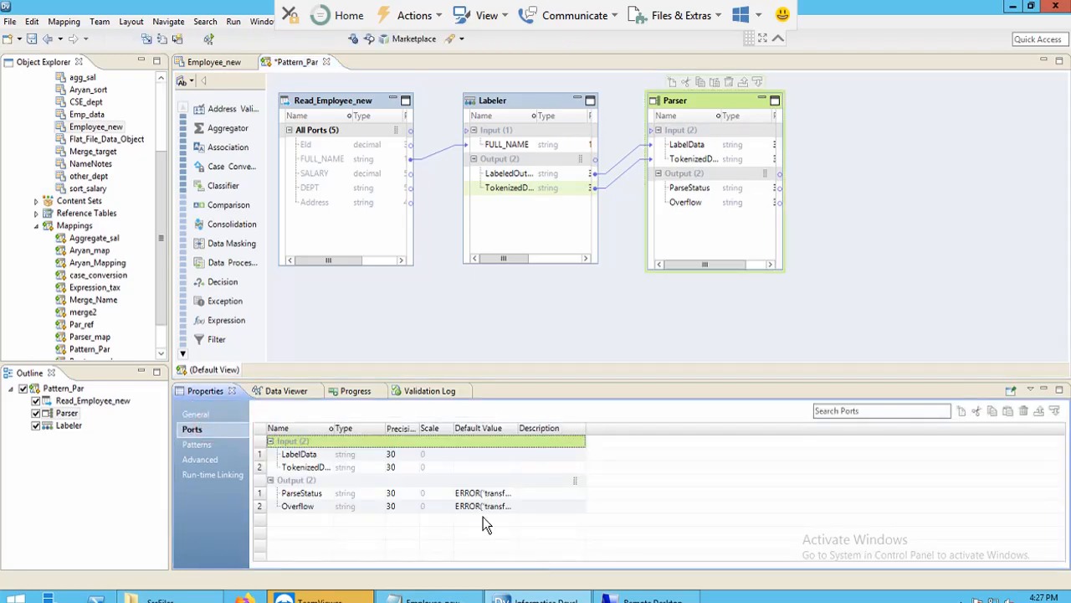
{"action": "left_click", "coordinate": [312, 504]}
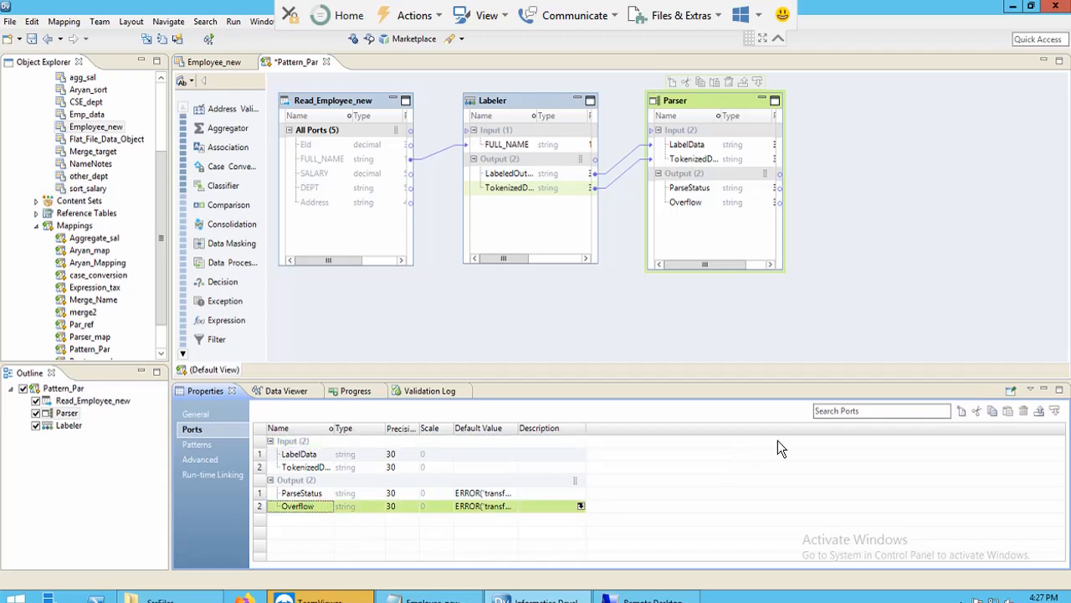
{"action": "left_click", "coordinate": [961, 411]}
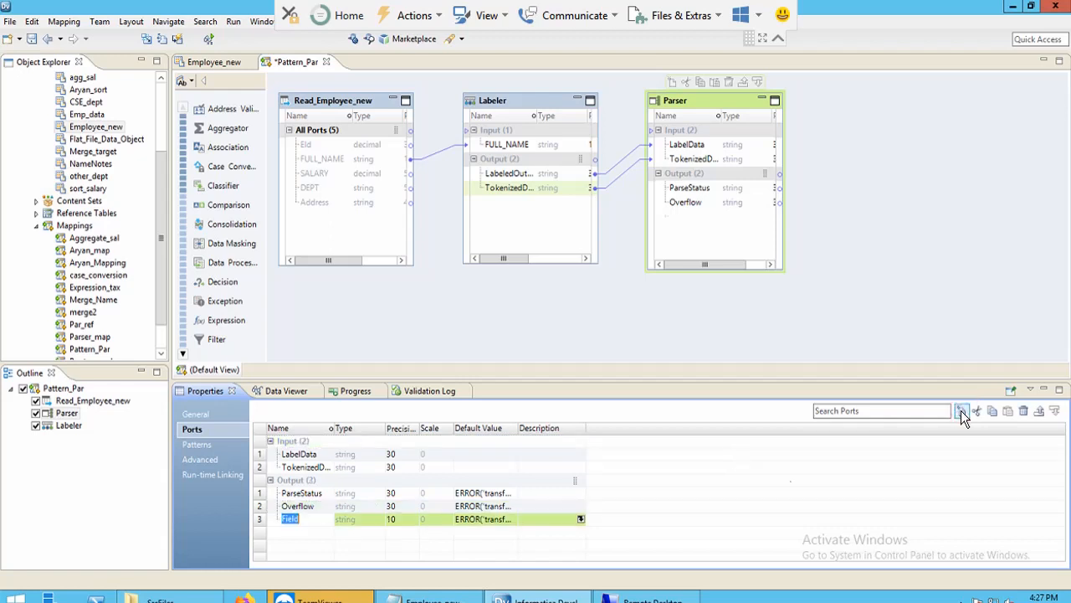
{"action": "type", "text": "Fname"}
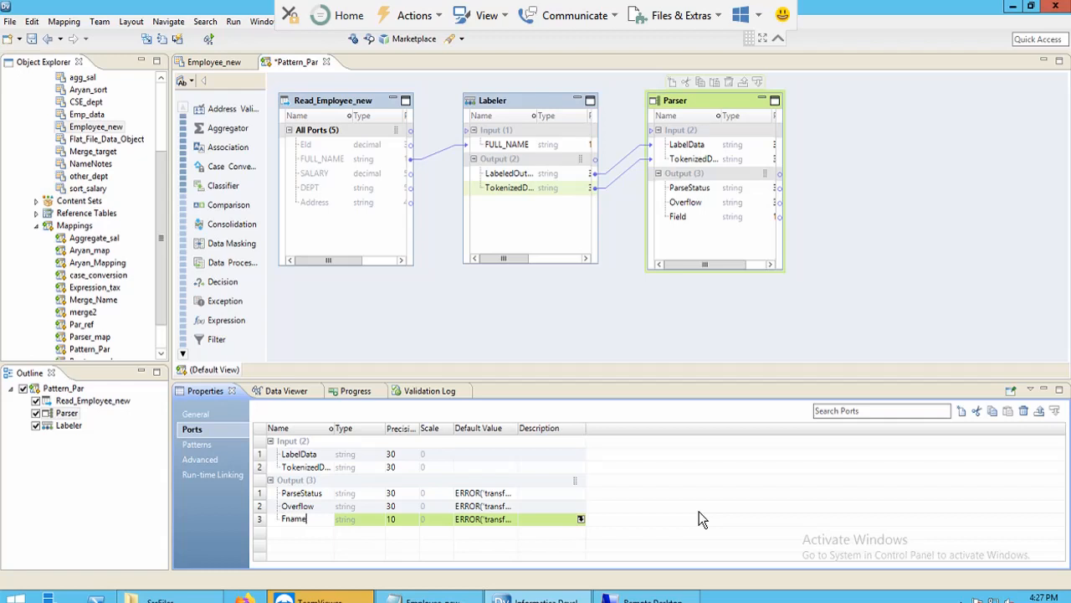
{"action": "left_click", "coordinate": [960, 415]}
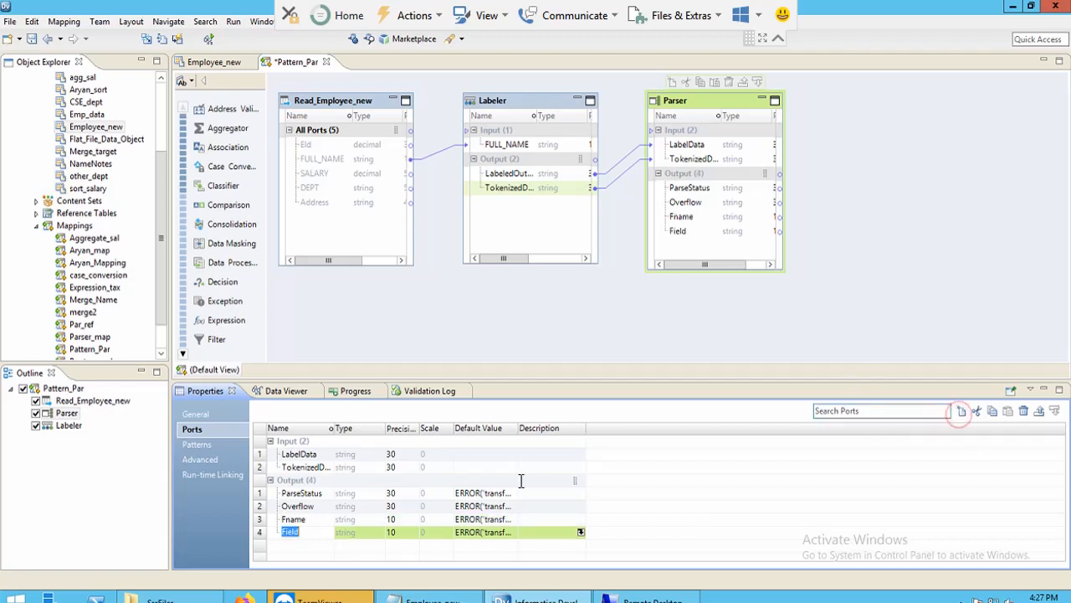
{"action": "type", "text": "Lname"}
{"action": "key", "text": "Return"}
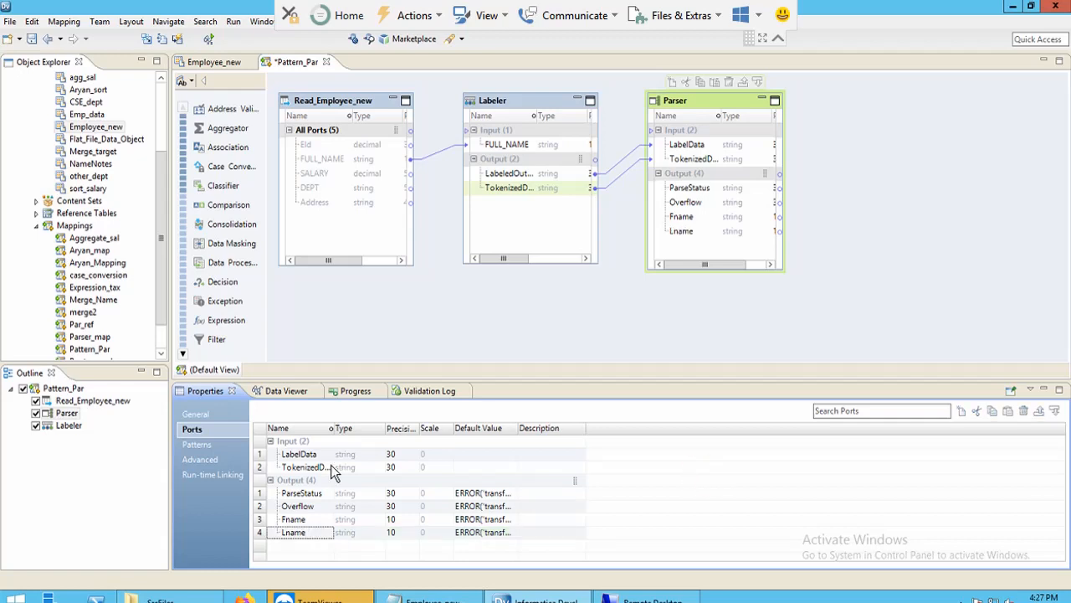
- Add a new user-defined pattern entry to the Parser's patterns
{"action": "left_click", "coordinate": [204, 442]}
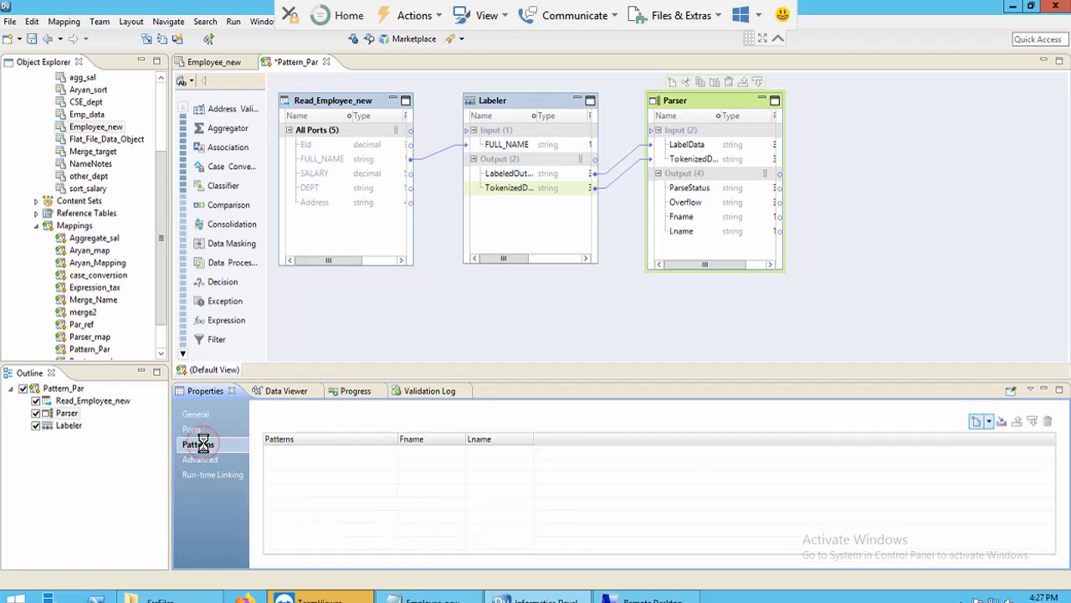
{"action": "left_click", "coordinate": [977, 422]}
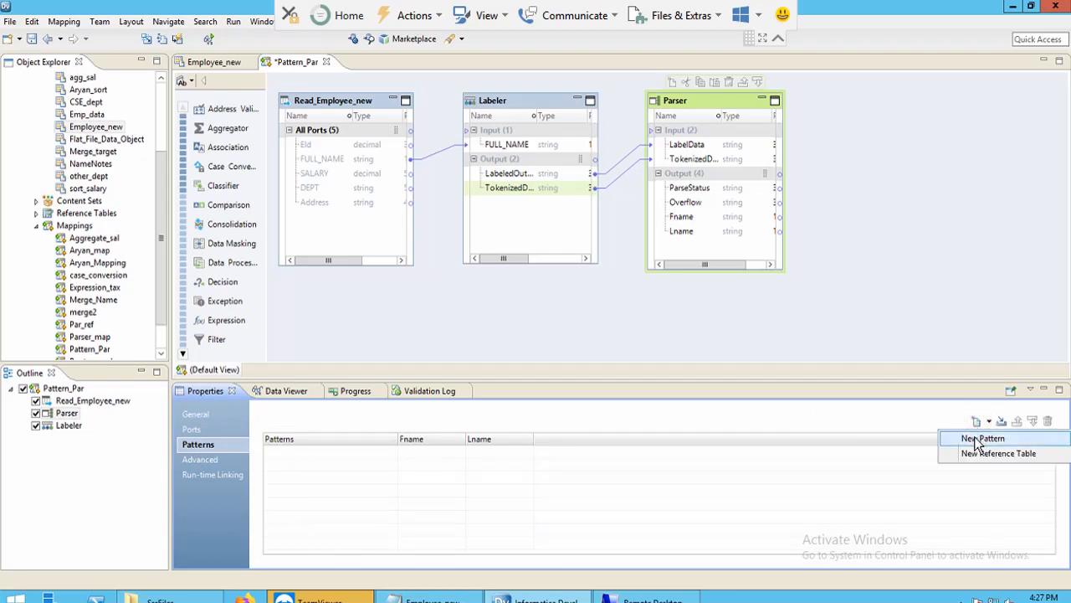
{"action": "left_click", "coordinate": [981, 438]}
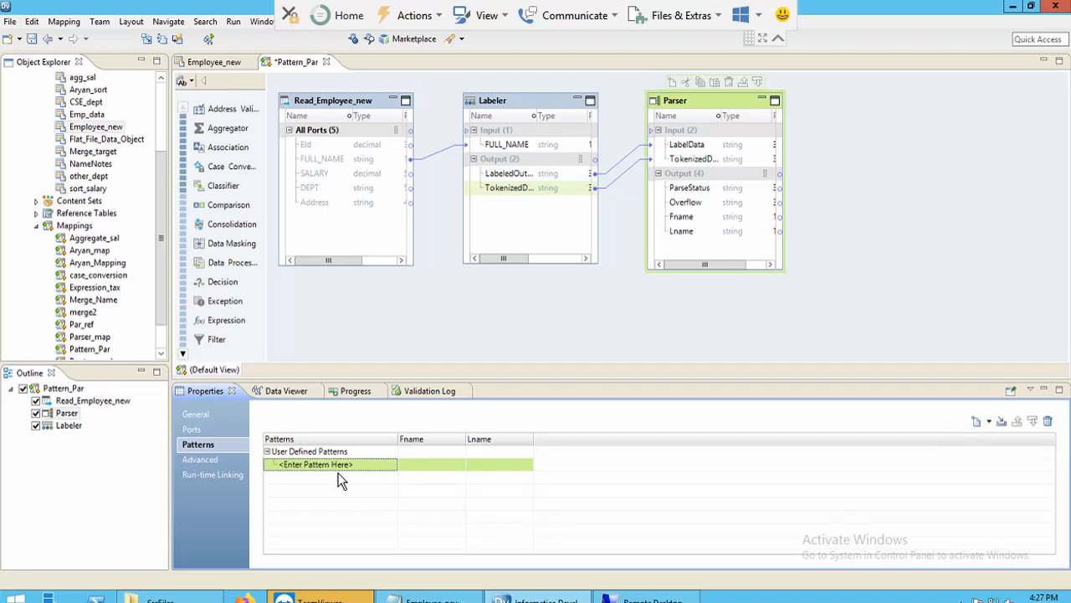
- Preview the Labeler's output in the Data Viewer and widen the columns to read the labels and tokenized data
{"action": "left_click", "coordinate": [520, 100]}
{"action": "right_click", "coordinate": [521, 100]}
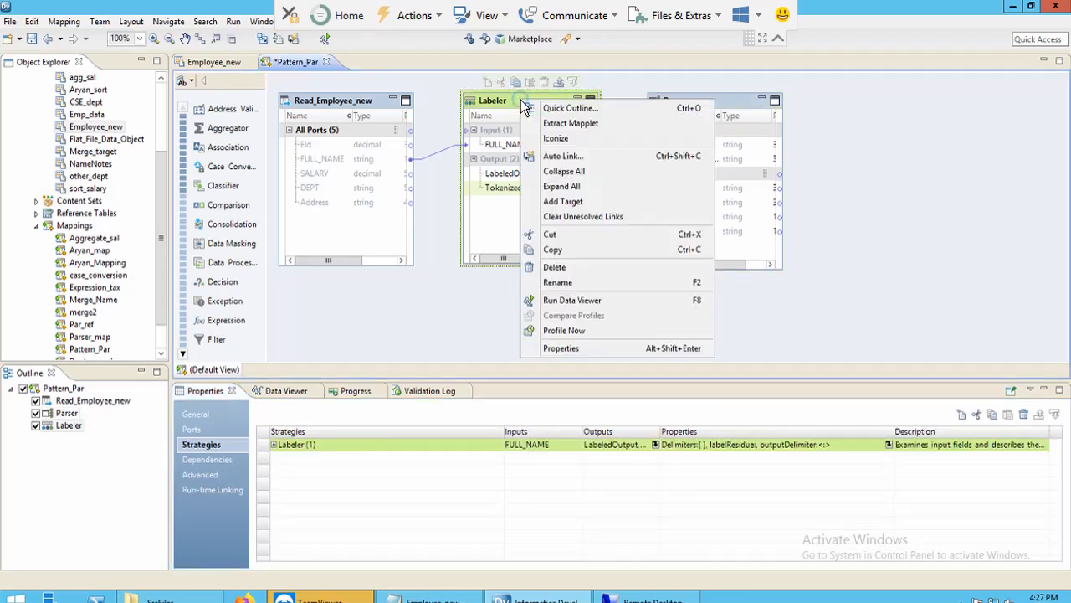
{"action": "left_click", "coordinate": [559, 299]}
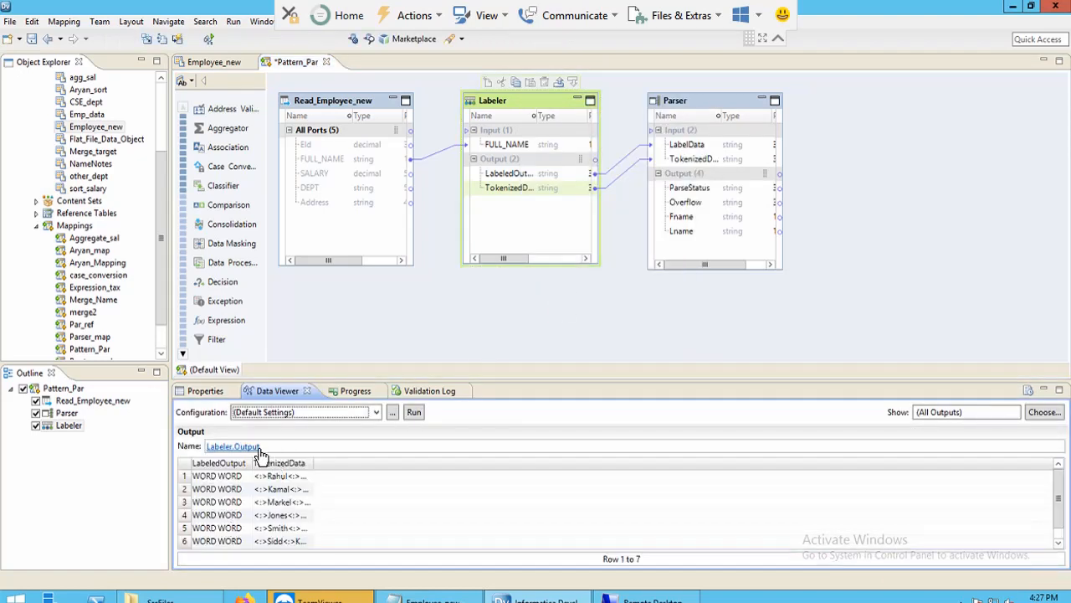
{"action": "left_click_drag", "start_coordinate": [252, 464], "coordinate": [463, 475]}
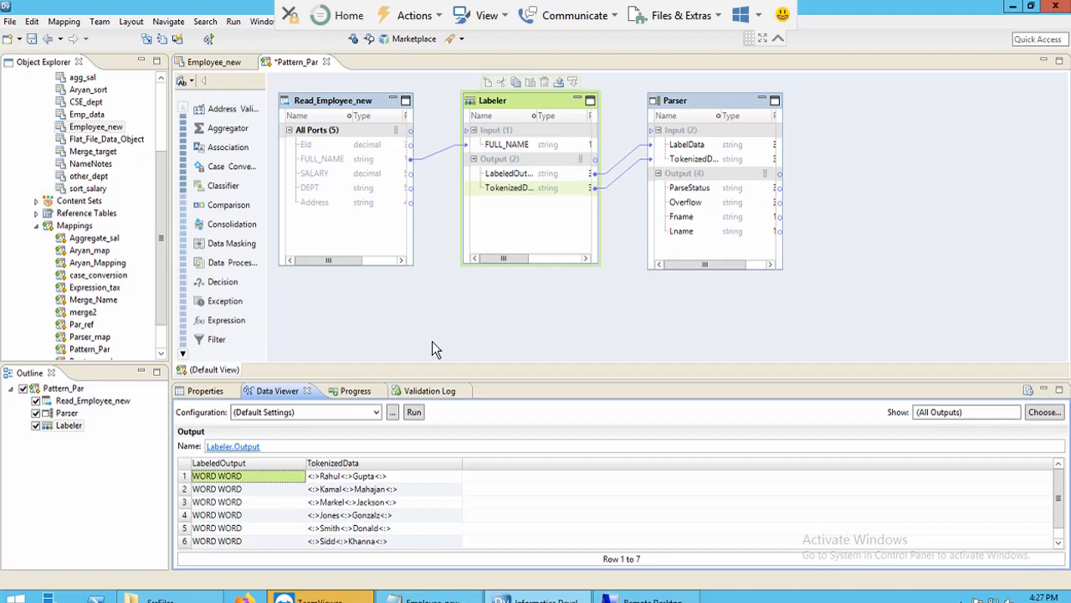
- Replace the placeholder of the Parser's user-defined pattern with WORD WORD
{"action": "left_click", "coordinate": [705, 104]}
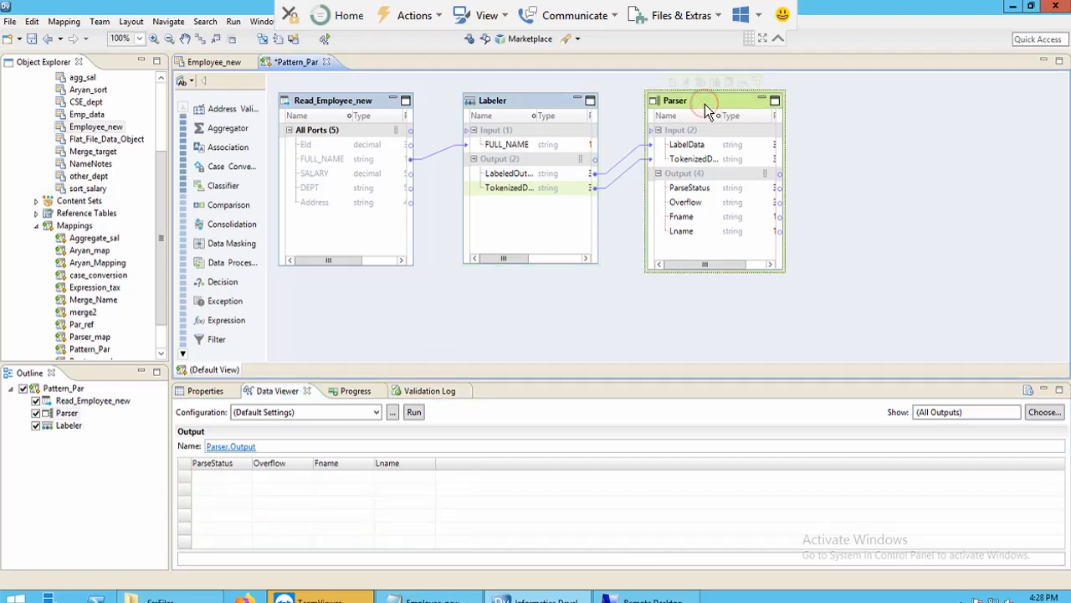
{"action": "left_click", "coordinate": [209, 392]}
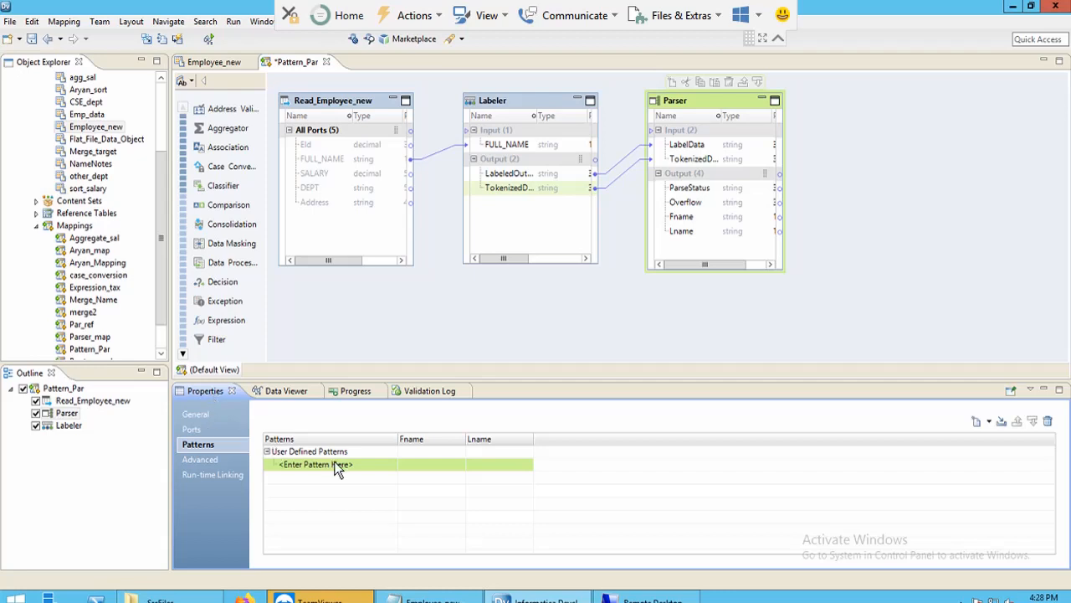
{"action": "left_click", "coordinate": [369, 464]}
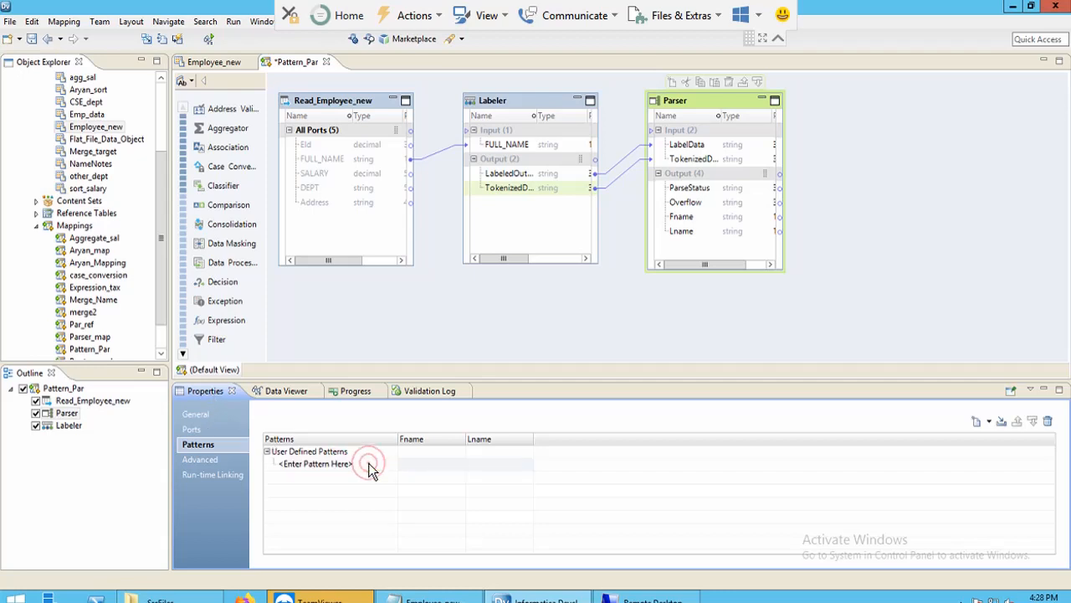
{"action": "key", "text": "BackSpace"}
{"action": "key", "text": "BackSpace"}
{"action": "key", "text": "BackSpace"}
{"action": "key", "text": "BackSpace"}
{"action": "key", "text": "BackSpace"}
{"action": "key", "text": "BackSpace"}
{"action": "key", "text": "BackSpace"}
{"action": "key", "text": "BackSpace"}
{"action": "key", "text": "BackSpace"}
{"action": "key", "text": "BackSpace"}
{"action": "key", "text": "BackSpace"}
{"action": "key", "text": "BackSpace"}
{"action": "key", "text": "BackSpace"}
{"action": "key", "text": "BackSpace"}
{"action": "key", "text": "BackSpace"}
{"action": "key", "text": "BackSpace"}
{"action": "key", "text": "BackSpace"}
{"action": "key", "text": "BackSpace"}
{"action": "key", "text": "BackSpace"}
{"action": "key", "text": "BackSpace"}
{"action": "type", "text": "WORD WORD"}
- Assign WORD [0] to the Fname output for the WORD WORD pattern
{"action": "left_click", "coordinate": [424, 461]}
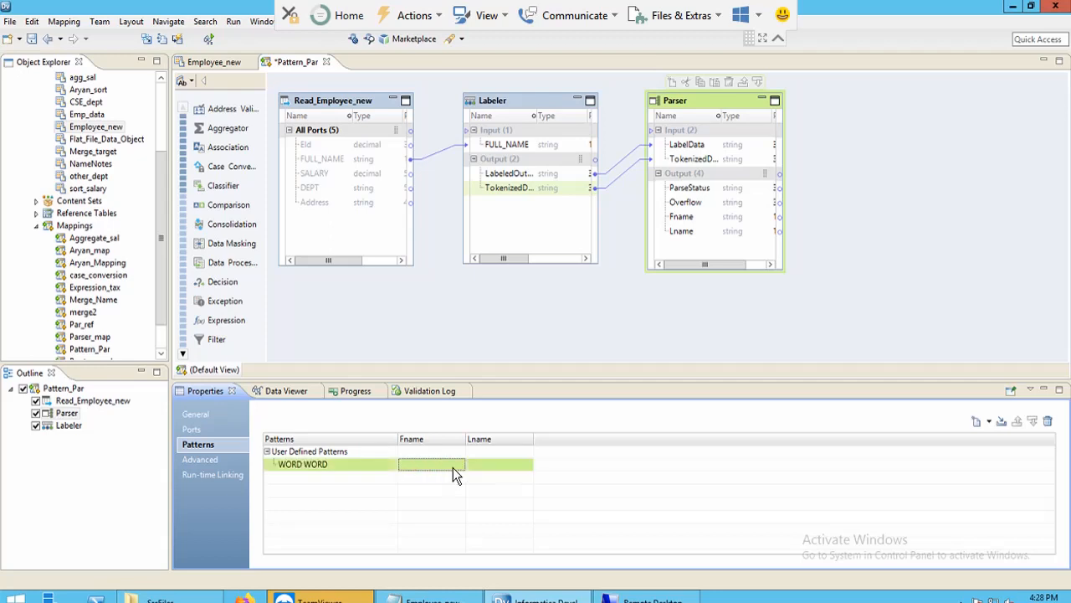
{"action": "left_click", "coordinate": [455, 466]}
{"action": "left_click", "coordinate": [460, 464]}
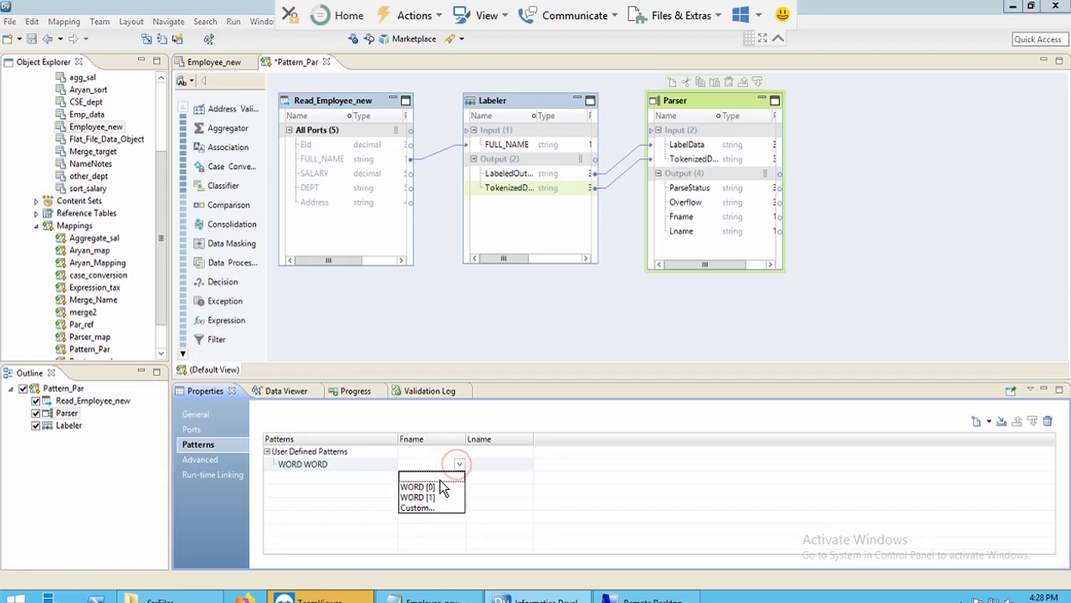
{"action": "left_click", "coordinate": [430, 485]}
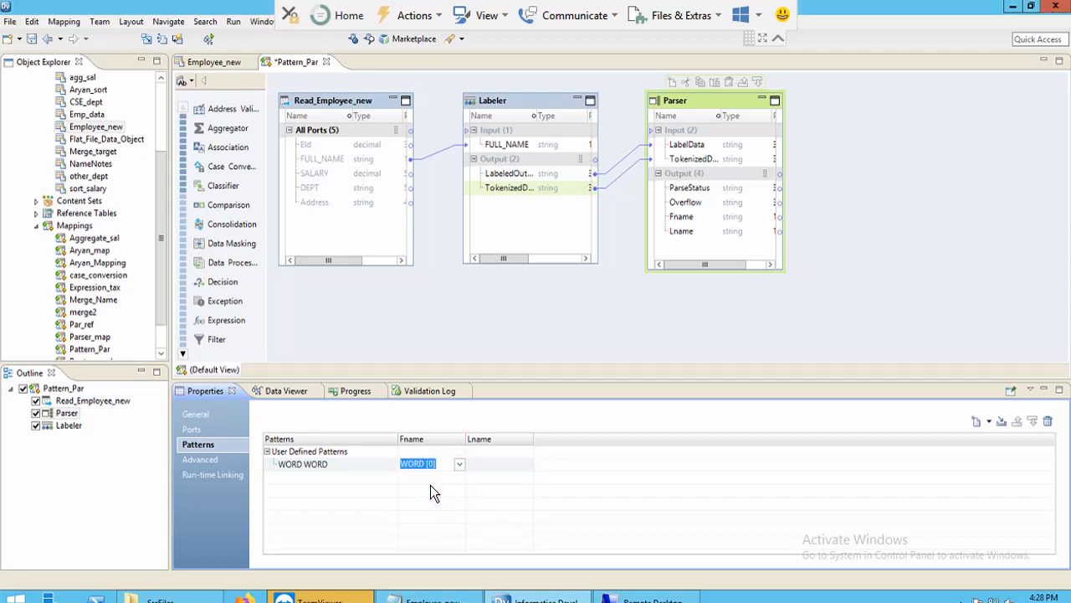
{"action": "left_click", "coordinate": [524, 465]}
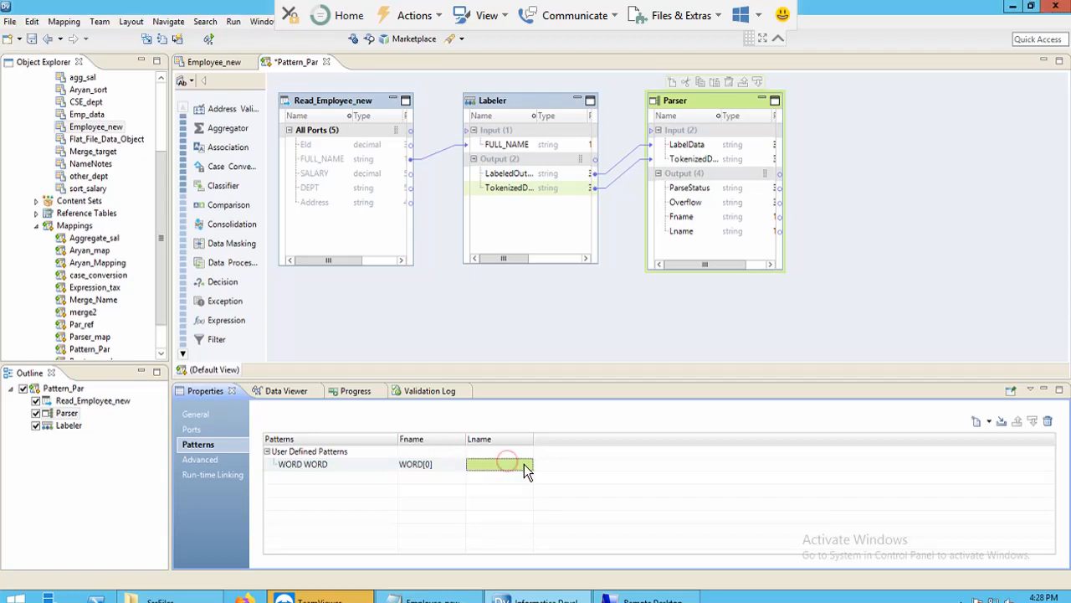
- Assign WORD [1] to the Lname output for the WORD WORD pattern
{"action": "left_click", "coordinate": [529, 464]}
{"action": "left_click", "coordinate": [529, 463]}
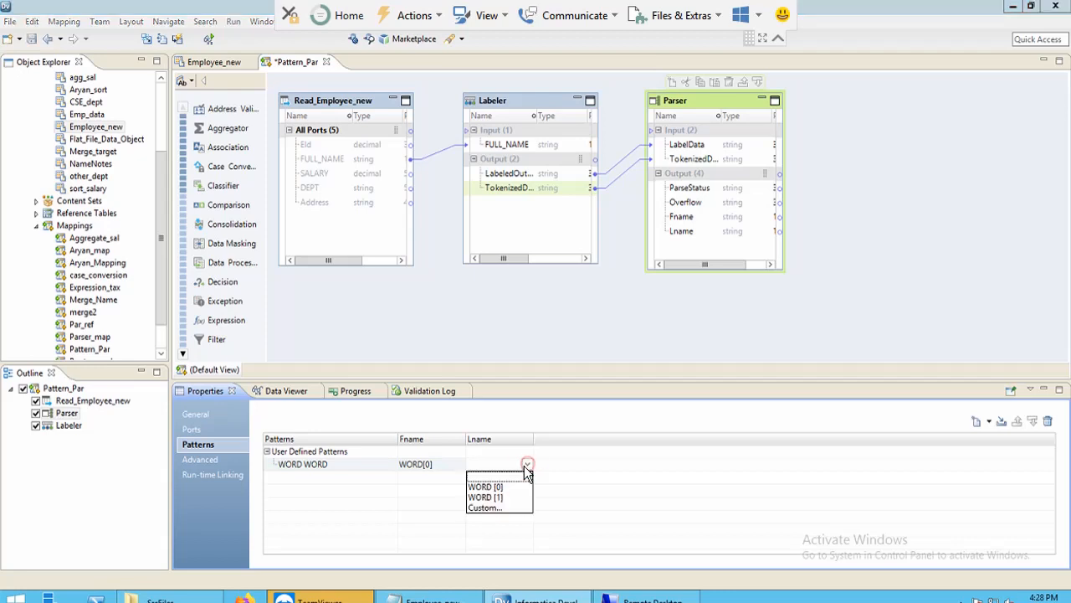
{"action": "left_click", "coordinate": [492, 499]}
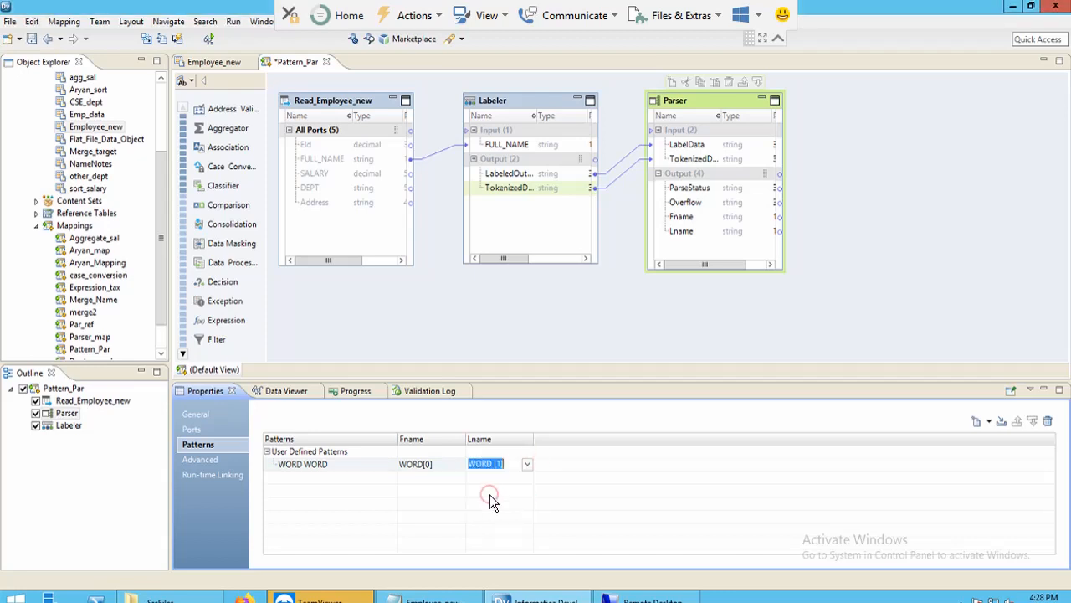
{"action": "left_click", "coordinate": [646, 348]}
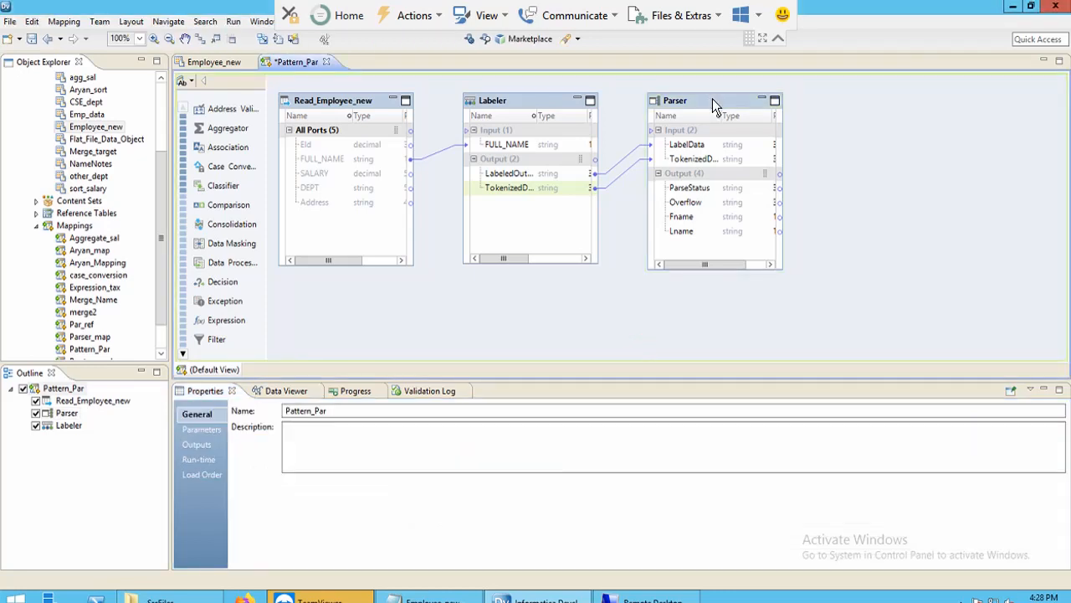
- Preview the Parser's output in the Data Viewer and widen the ParseStatus column to read the parse results
{"action": "right_click", "coordinate": [713, 102]}
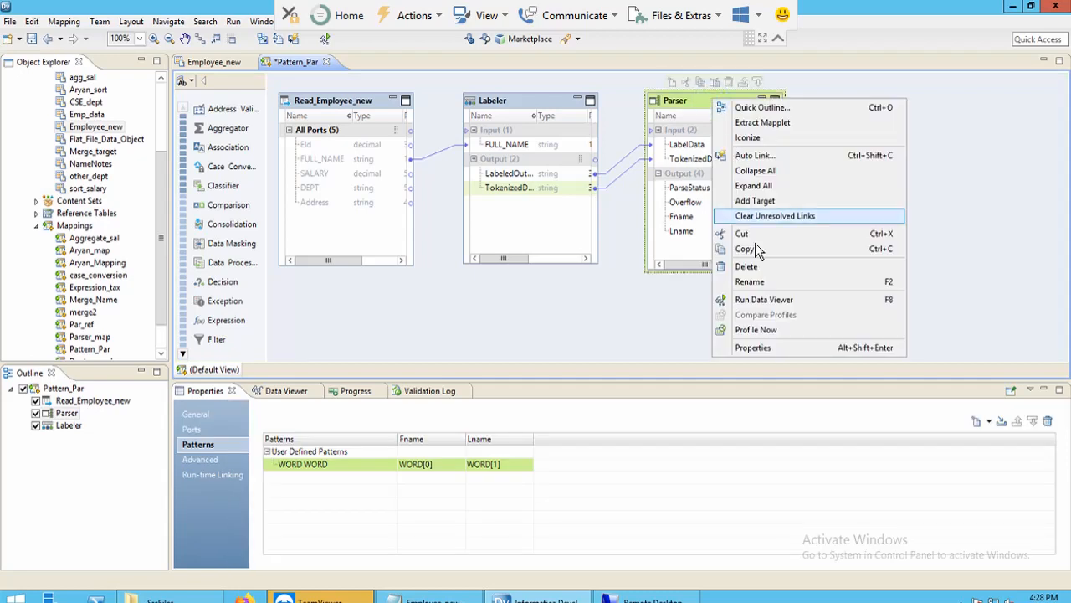
{"action": "left_click", "coordinate": [758, 299]}
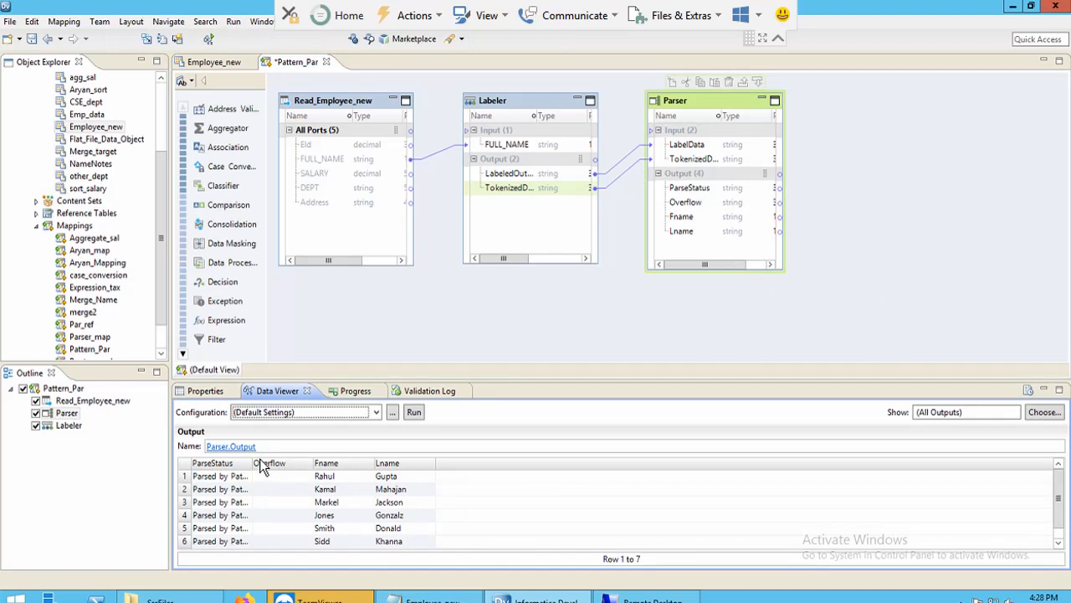
{"action": "left_click_drag", "start_coordinate": [255, 465], "coordinate": [335, 463]}
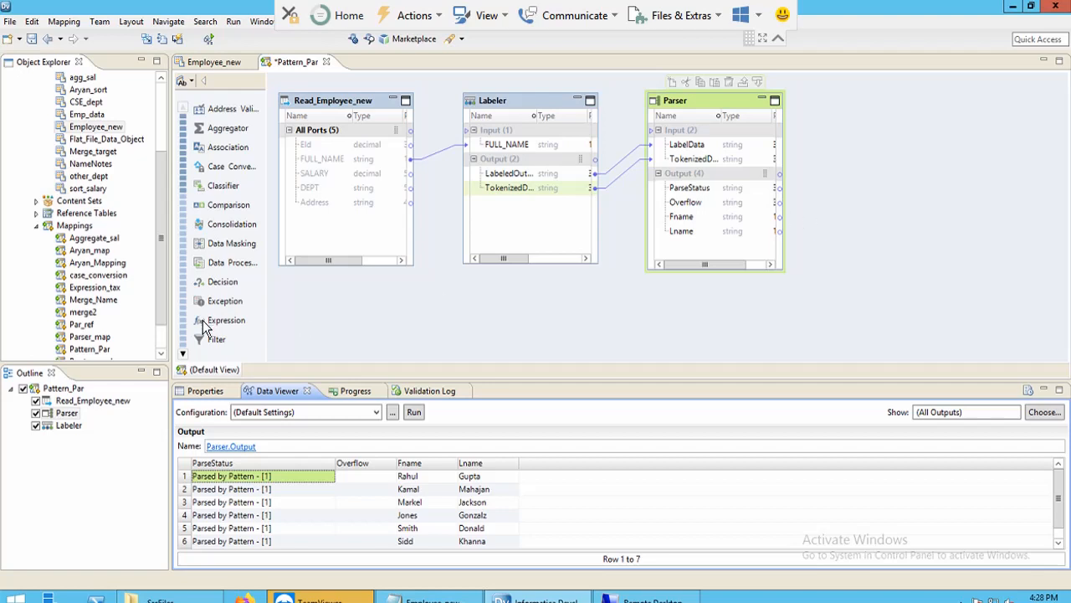
- Add an Expression transformation beside the Parser and link EId and FULL_NAME from Read_Employee_new into it
{"action": "left_click_drag", "start_coordinate": [203, 325], "coordinate": [886, 149]}
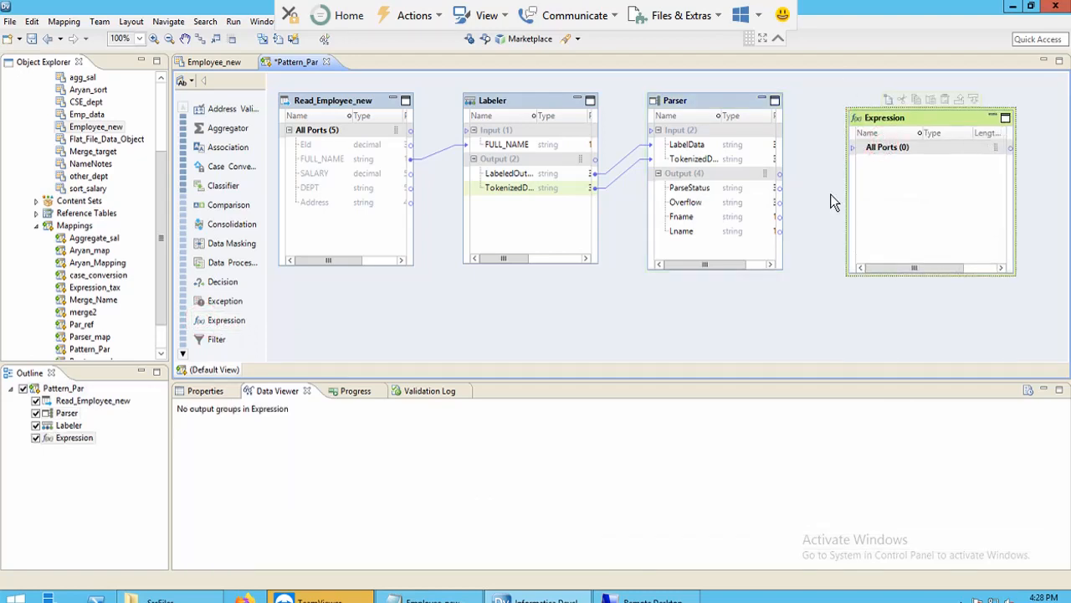
{"action": "left_click", "coordinate": [342, 148]}
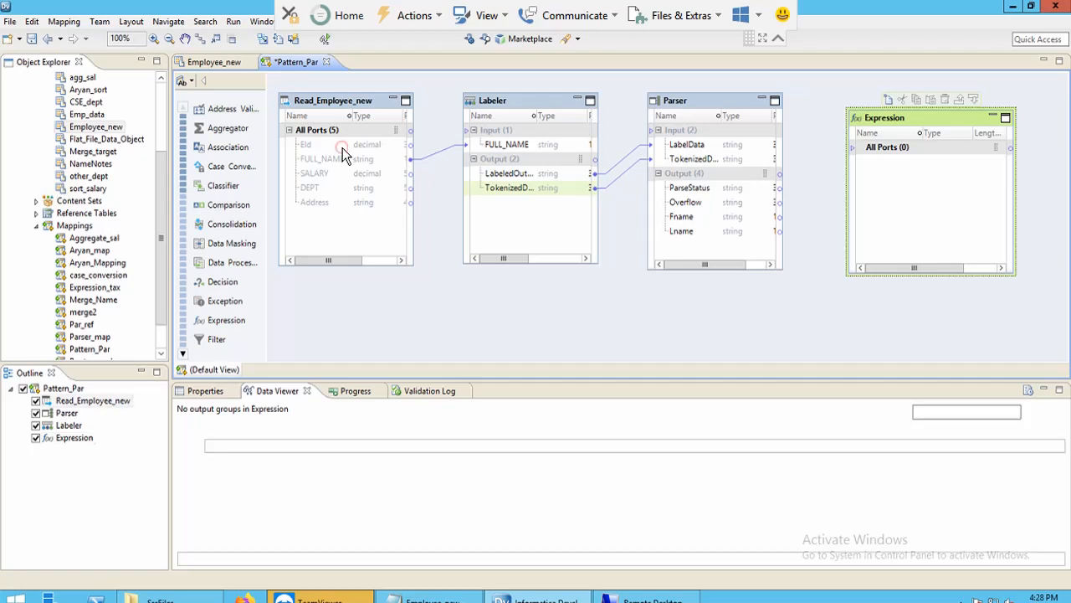
{"action": "left_click", "coordinate": [320, 162], "text": "shift"}
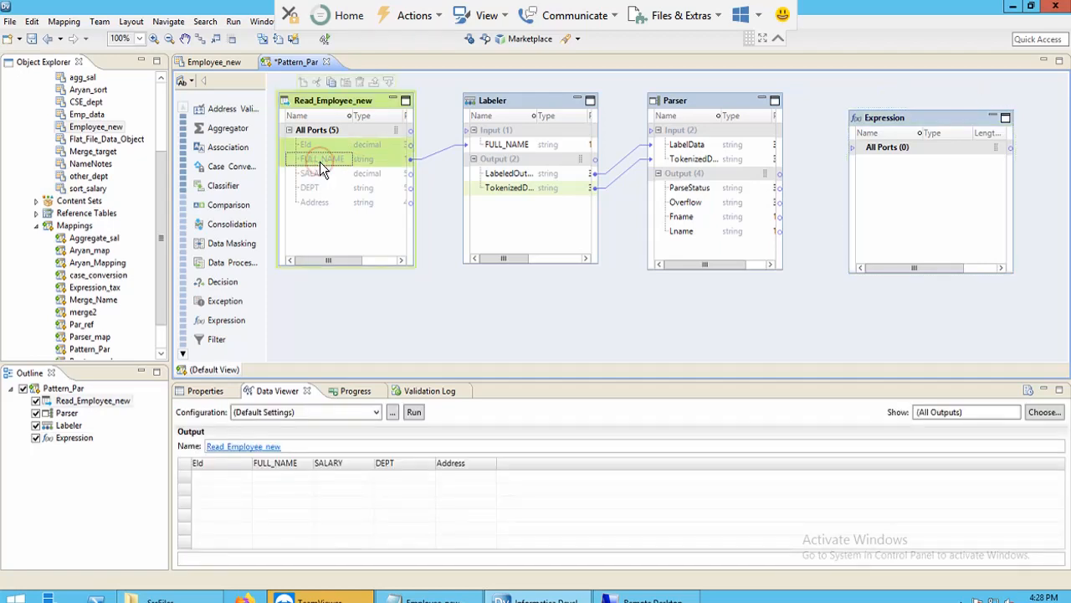
{"action": "left_click_drag", "start_coordinate": [378, 145], "coordinate": [929, 166]}
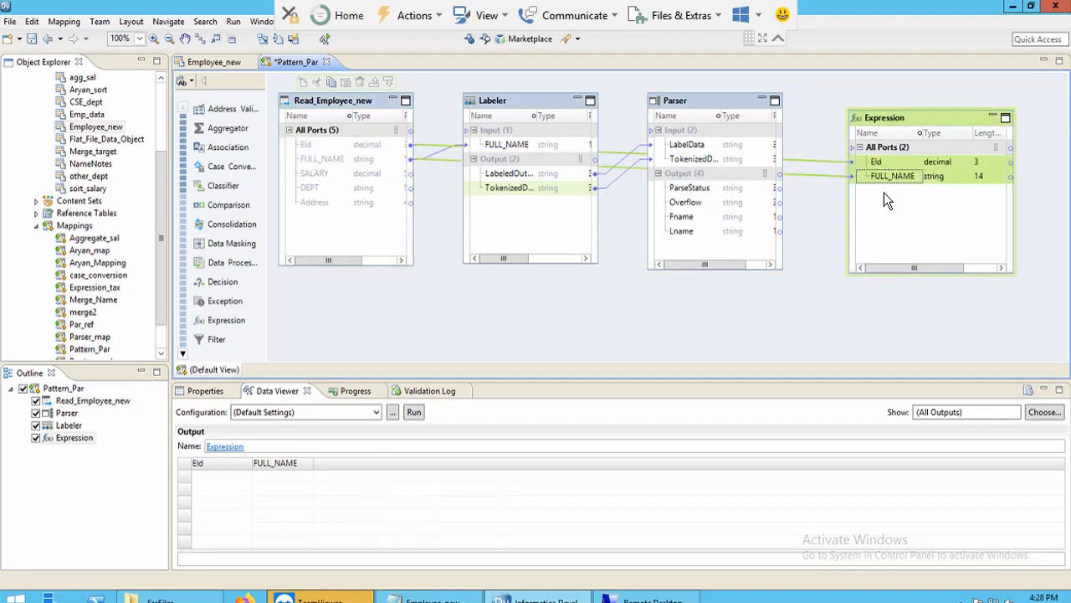
- Link the Parser's Fname and Lname outputs into the Expression as new ports
{"action": "left_click", "coordinate": [719, 210]}
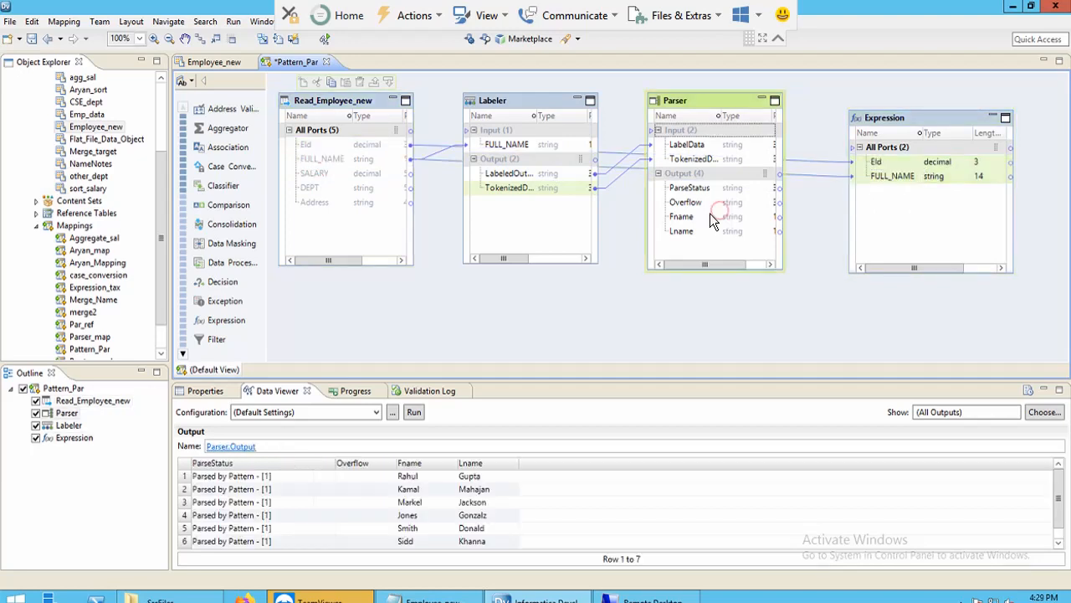
{"action": "left_click", "coordinate": [695, 218]}
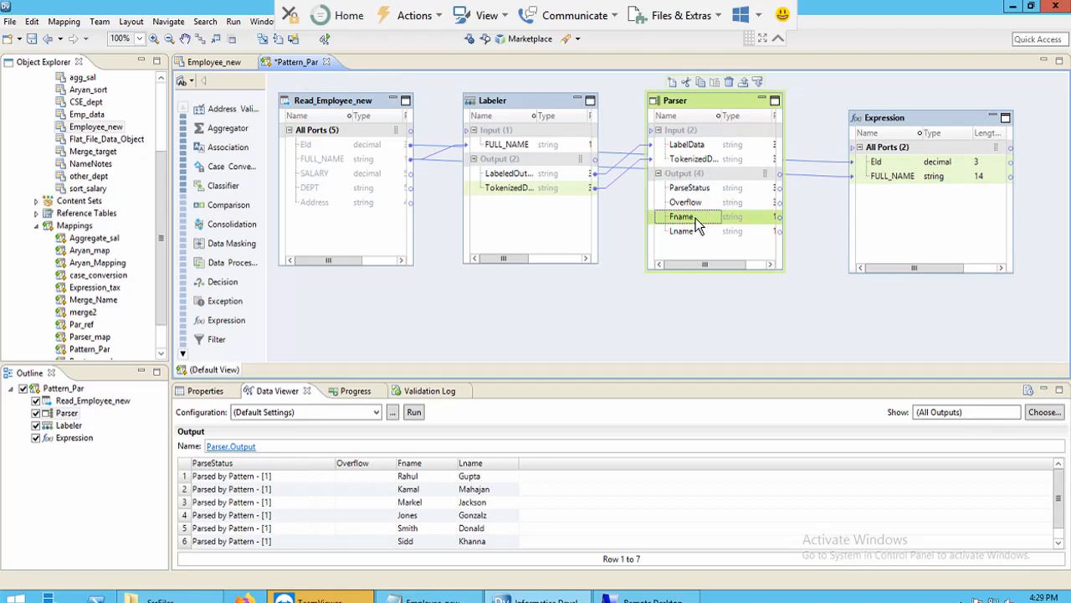
{"action": "key", "text": "shift+Down"}
{"action": "left_click_drag", "start_coordinate": [755, 216], "coordinate": [863, 188]}
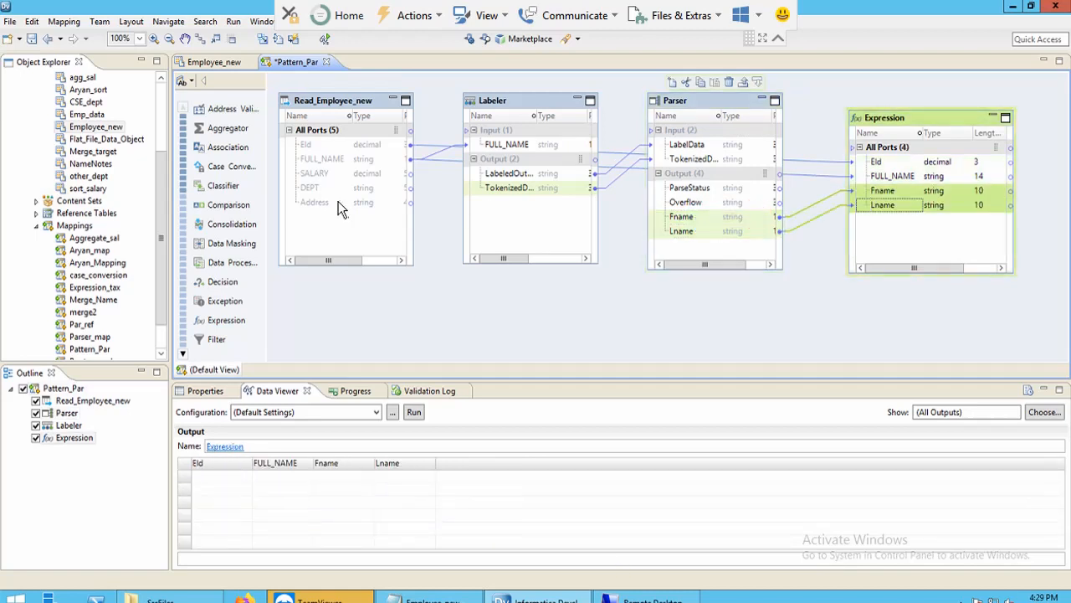
- Link DEPT from Read_Employee_new into the Expression and save the Pattern_Par mapping
{"action": "left_click", "coordinate": [314, 184]}
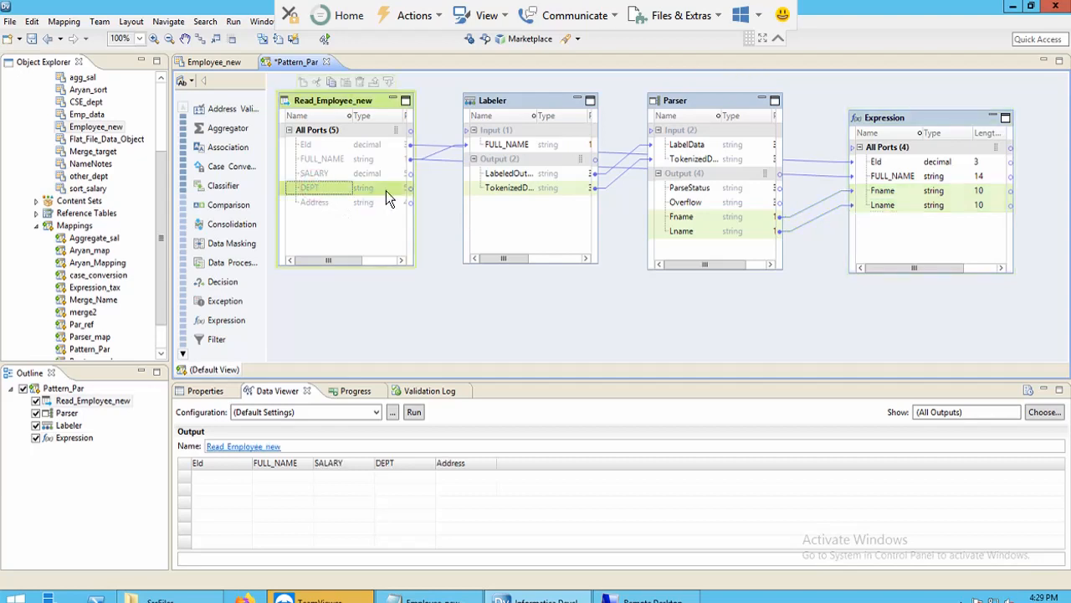
{"action": "left_click_drag", "start_coordinate": [553, 193], "coordinate": [877, 225]}
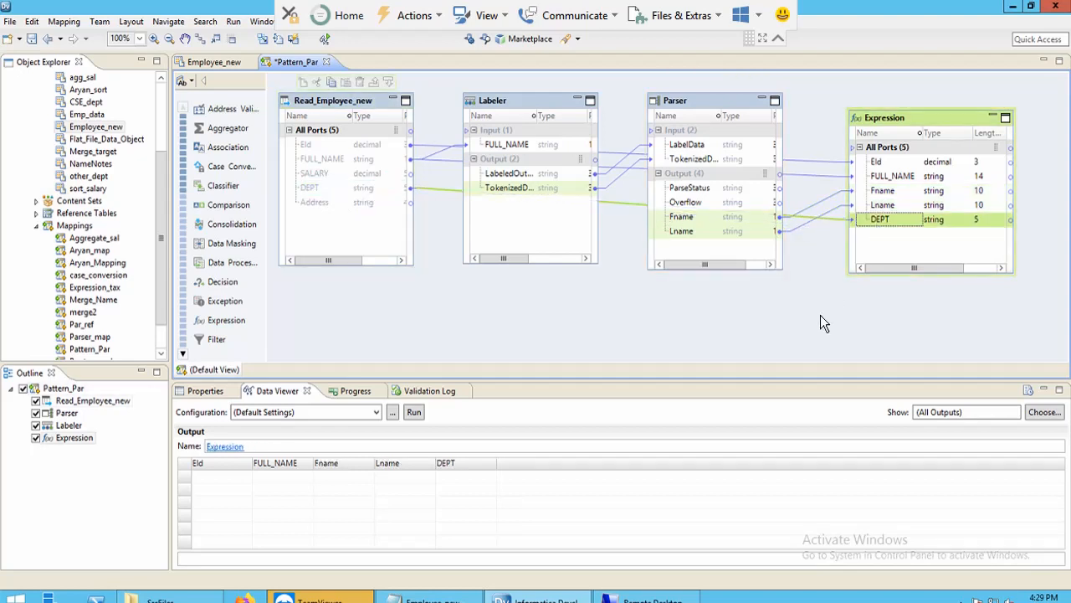
{"action": "key", "text": "ctrl+s"}
- Preview the Expression's output in the Data Viewer and widen the FULL_NAME column to compare full and parsed names
{"action": "right_click", "coordinate": [918, 118]}
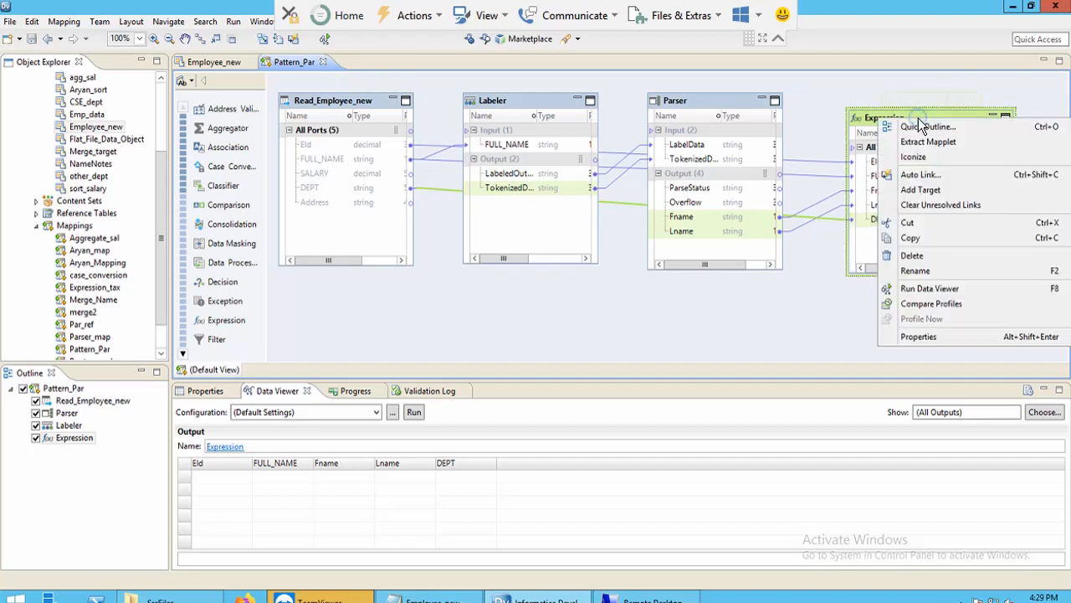
{"action": "left_click", "coordinate": [916, 290]}
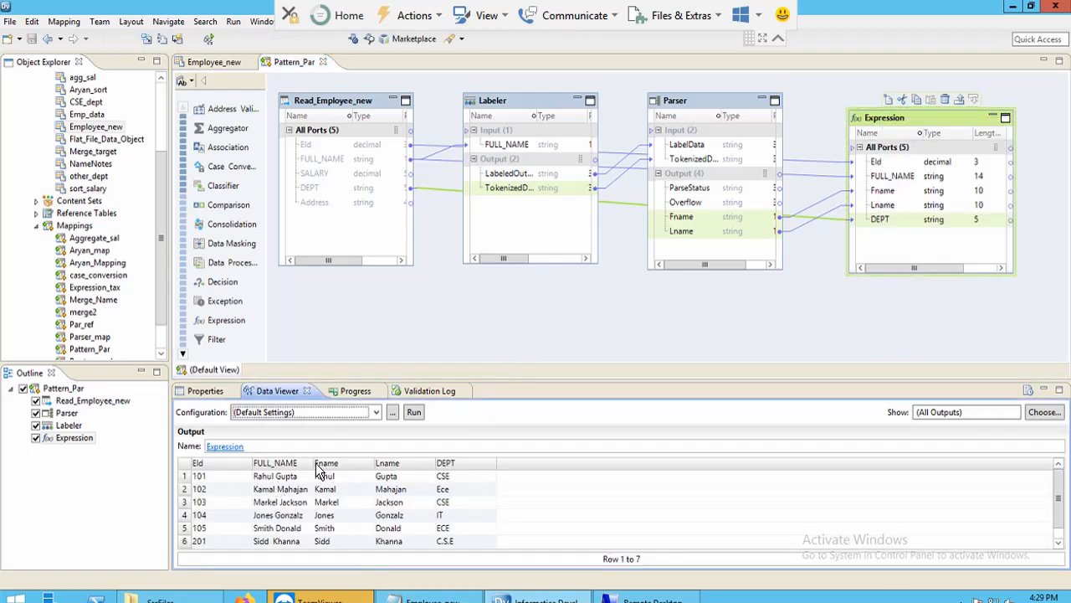
{"action": "left_click_drag", "start_coordinate": [313, 462], "coordinate": [351, 463]}
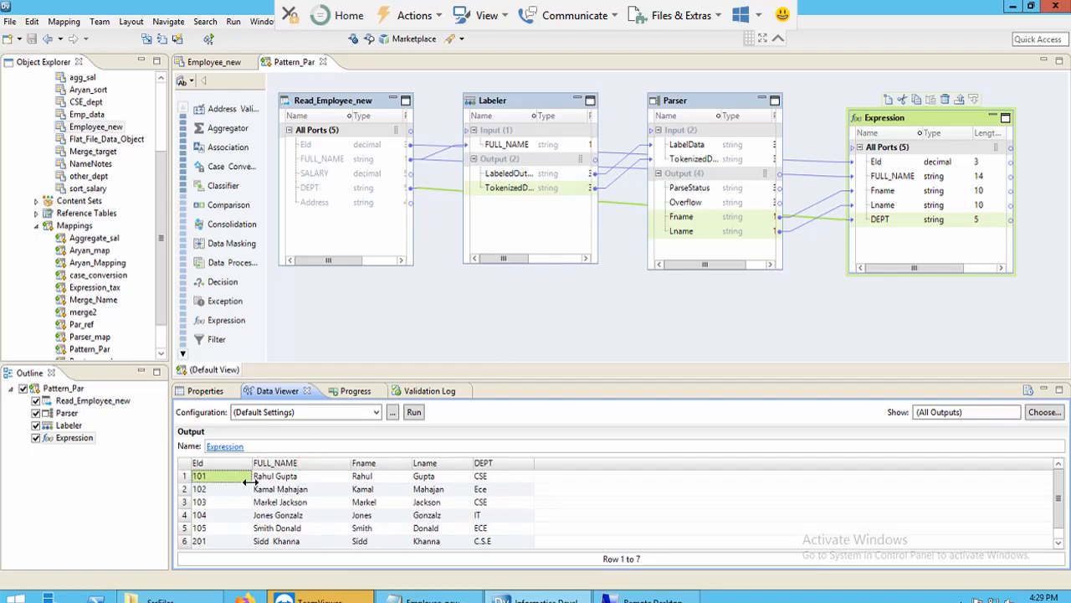